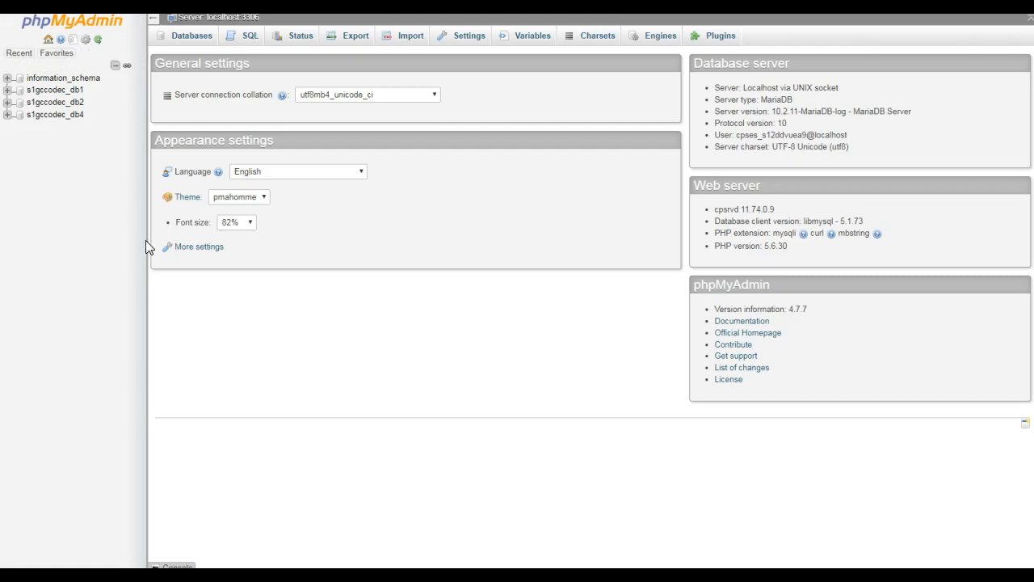
# Start a new table named user with 4 columns in the s1gccodec_db4 database.
pyautogui.click(55, 114)
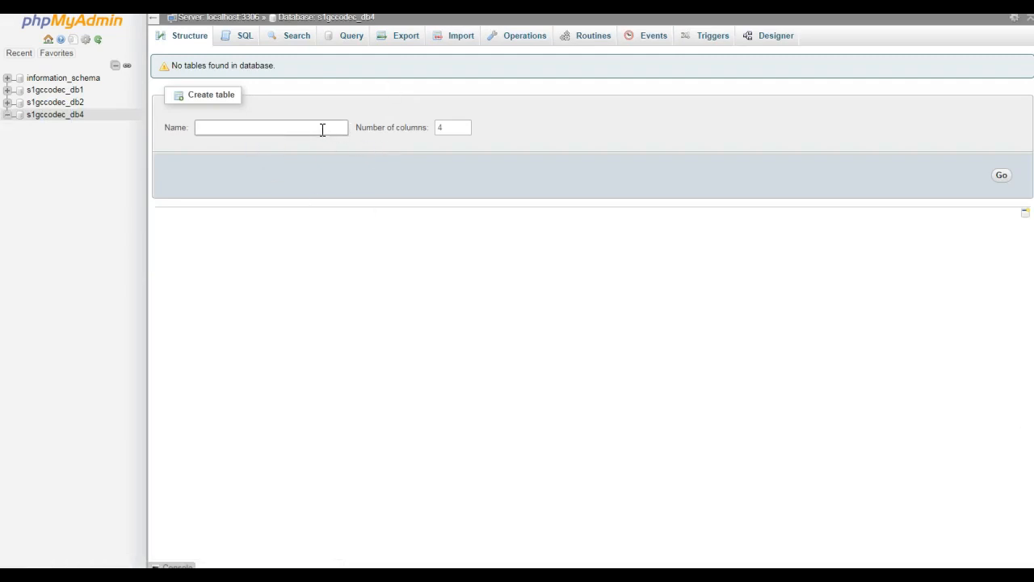
pyautogui.click(320, 129)
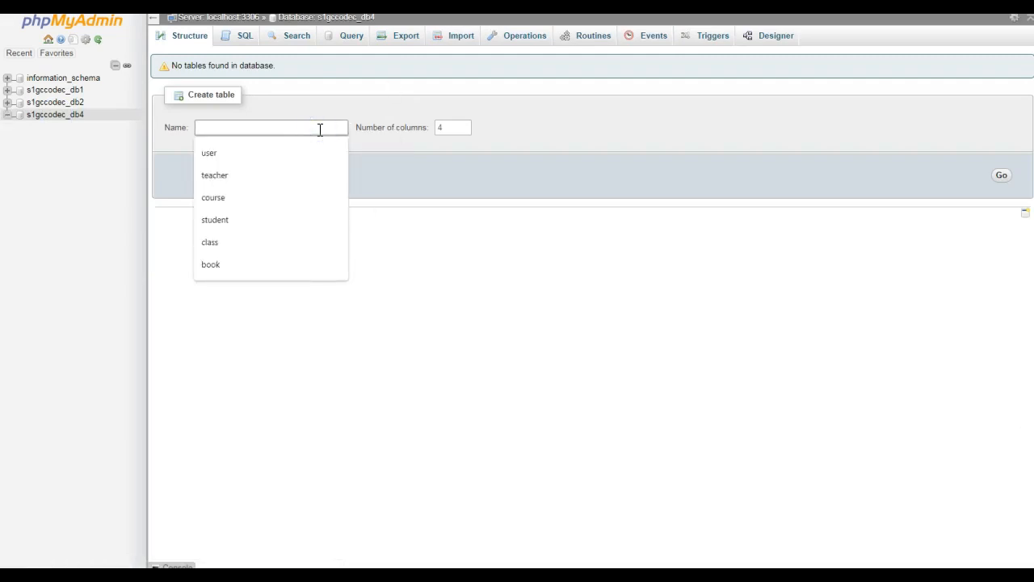
pyautogui.write('user')
pyautogui.click(492, 226)
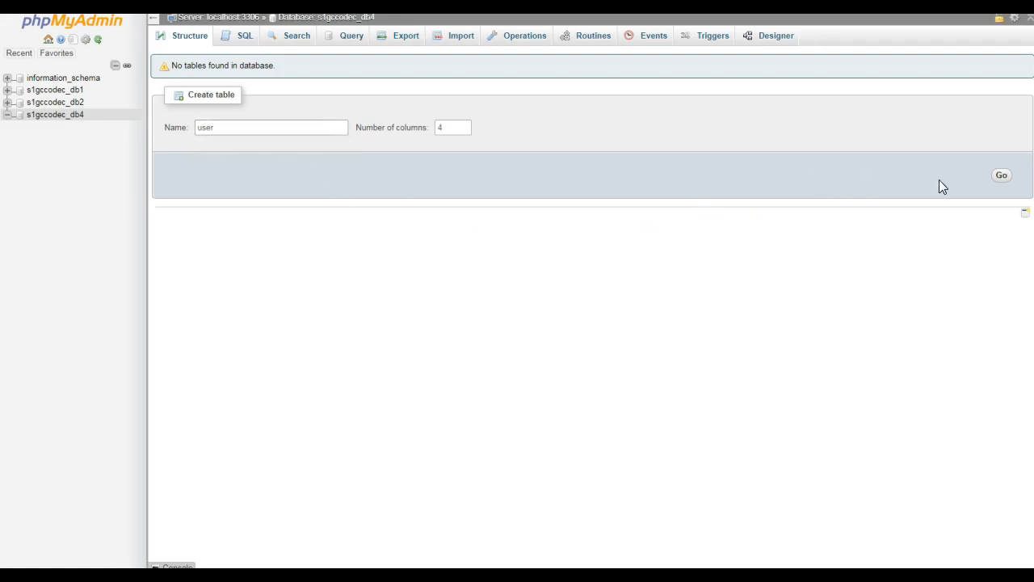
pyautogui.click(1002, 178)
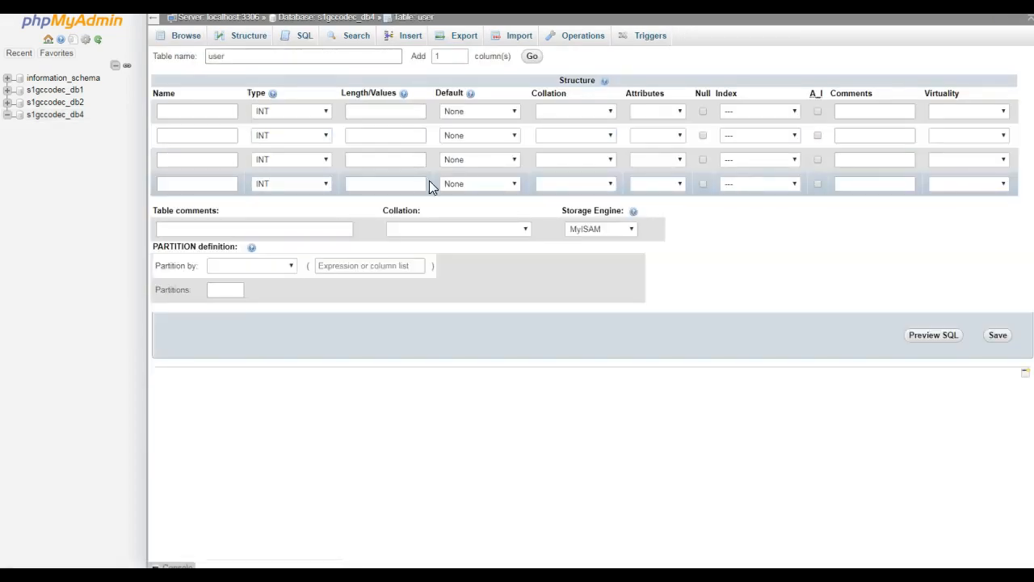
# Name the first column userID and make it an auto-increment primary key.
pyautogui.click(203, 112)
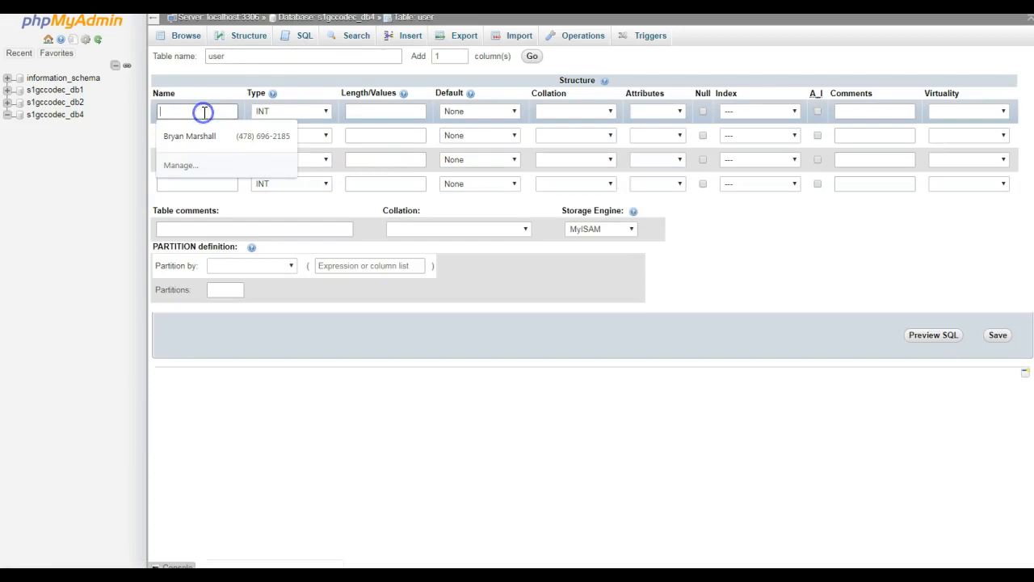
pyautogui.write('userID')
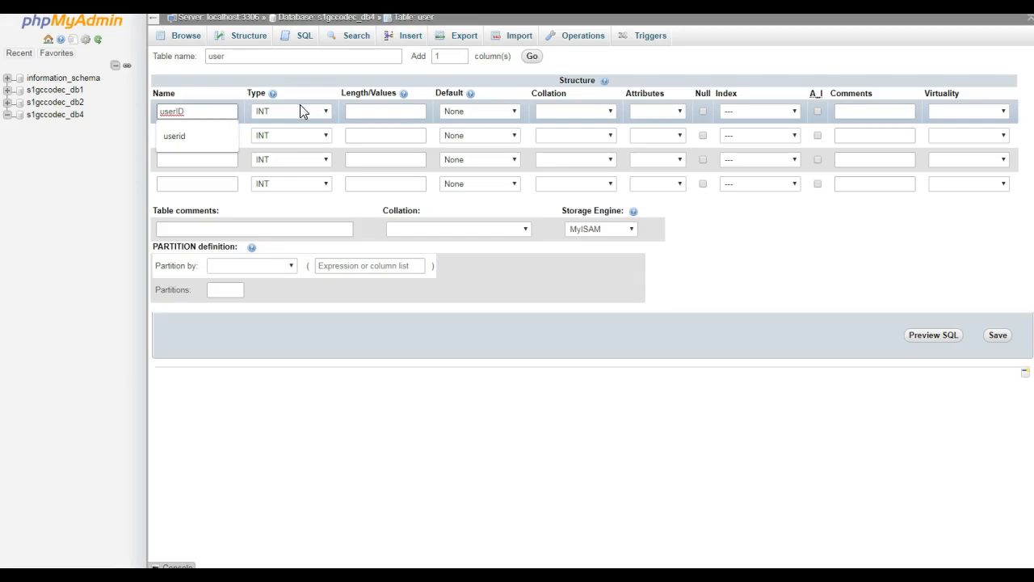
pyautogui.click(818, 111)
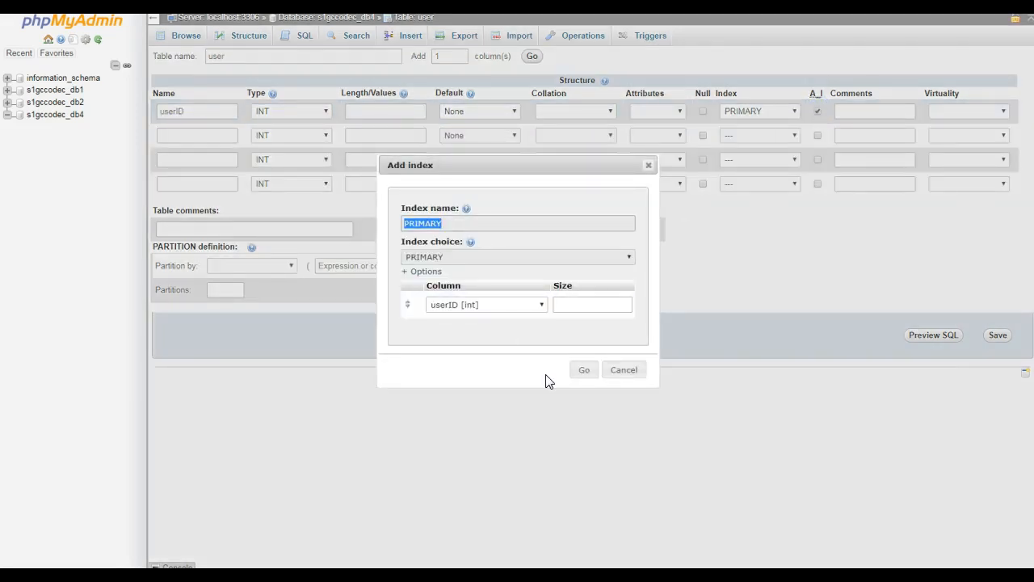
pyautogui.click(583, 371)
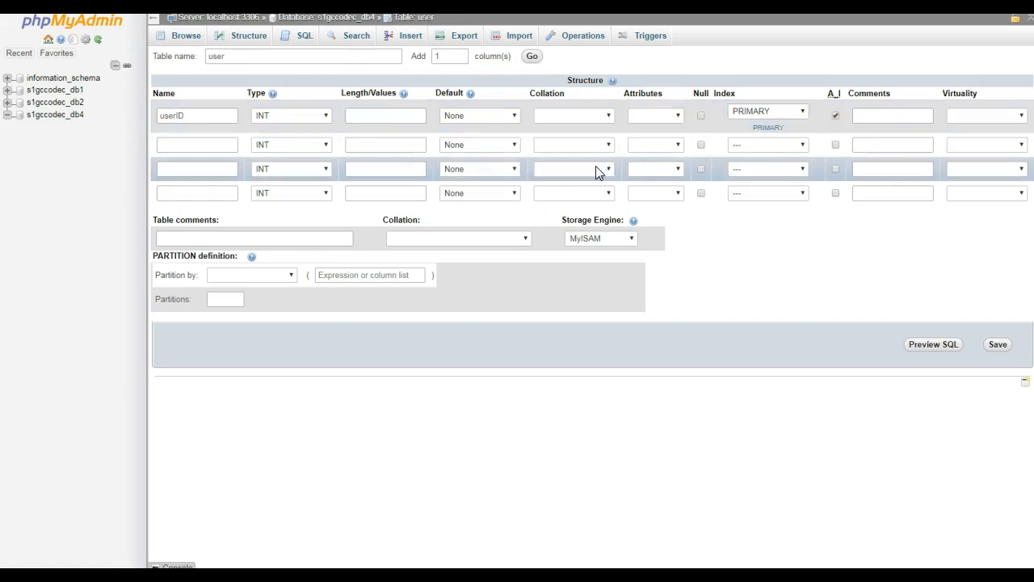
# Define the second column as fName with type VARCHAR and length 50.
pyautogui.click(208, 146)
pyautogui.write('fNamre')
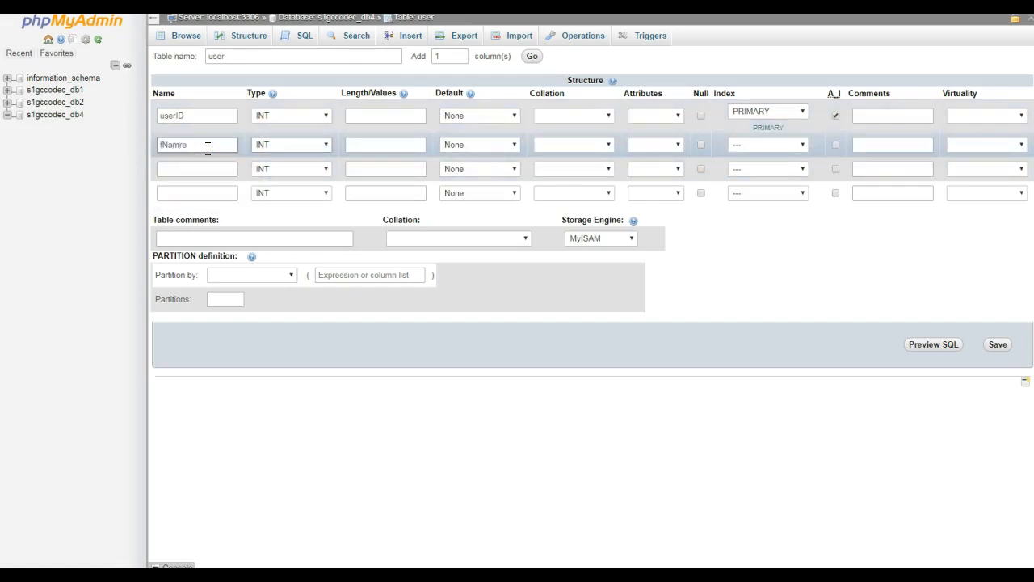
pyautogui.doubleClick(207, 148)
pyautogui.write('fNa')
pyautogui.press('Down')
pyautogui.press('Tab')
pyautogui.write('50')
# Define the third column as lName with type VARCHAR and length 50.
pyautogui.click(188, 169)
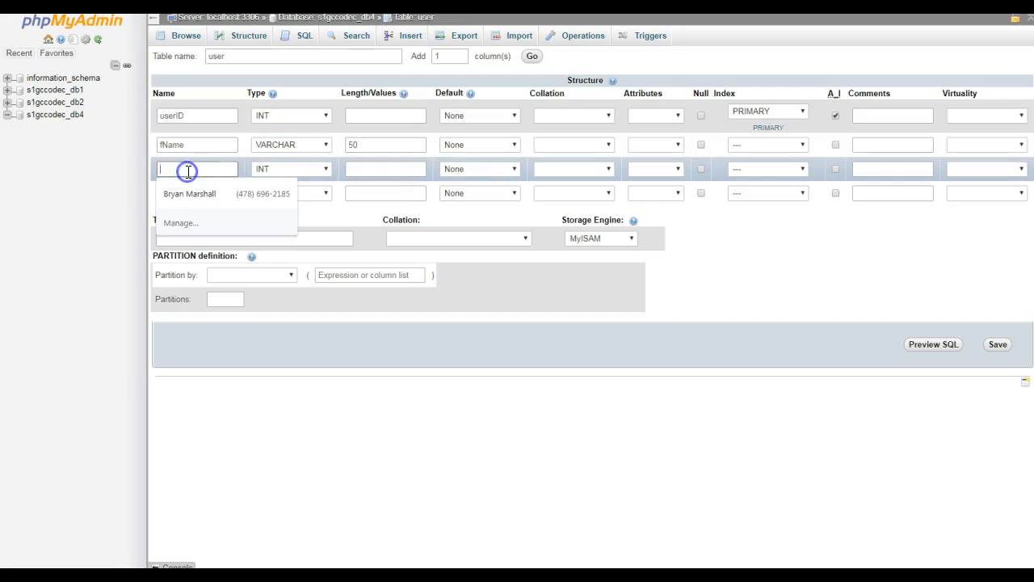
pyautogui.write('lName')
pyautogui.press('Tab')
pyautogui.press('Down')
pyautogui.press('Tab')
pyautogui.write('50')
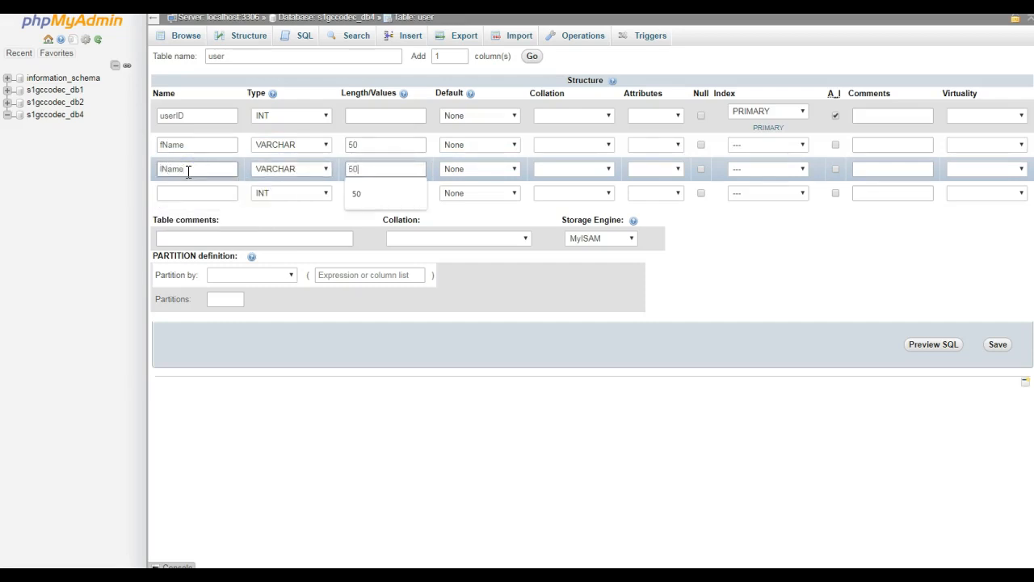
# Define the fourth column as phone with type VARCHAR and length 50.
pyautogui.click(181, 191)
pyautogui.write('pho')
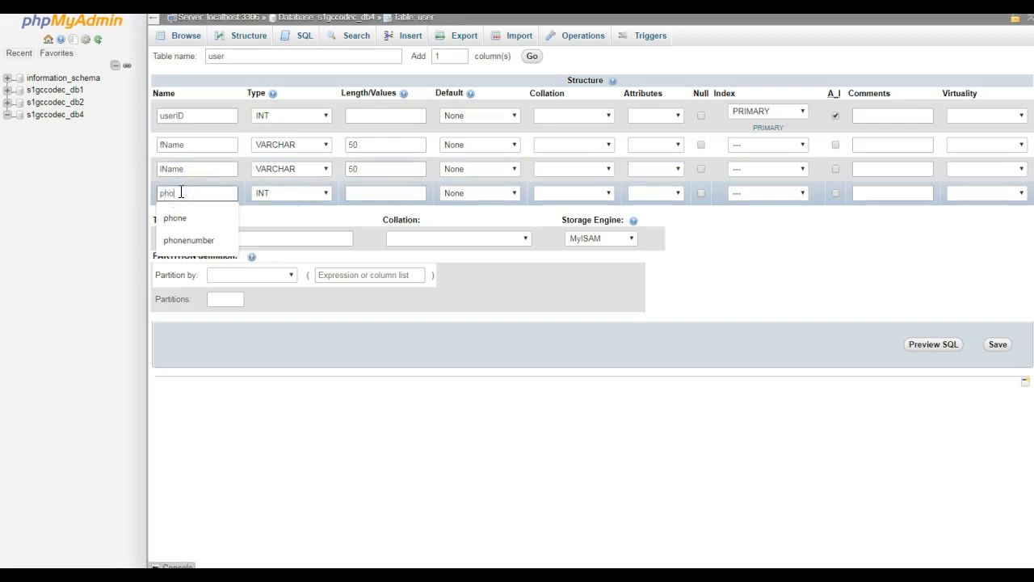
pyautogui.write('ne')
pyautogui.press('Tab')
pyautogui.press('Down')
pyautogui.press('Tab')
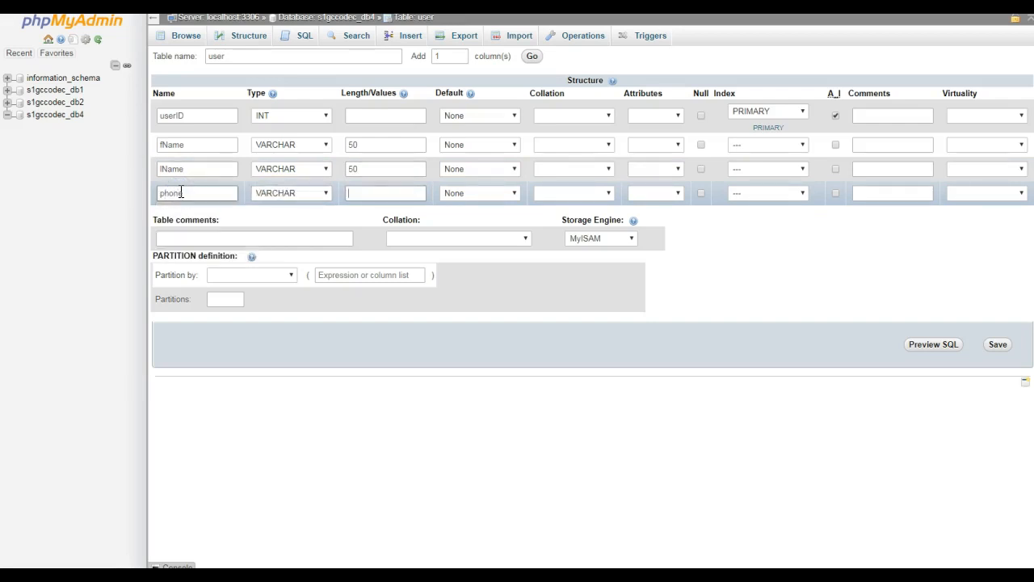
pyautogui.write('50')
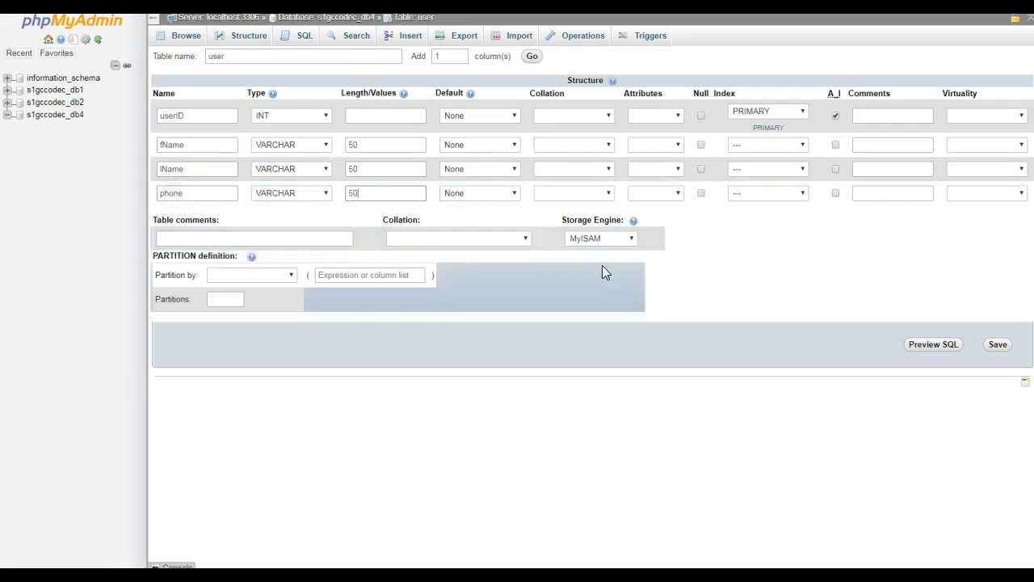
pyautogui.click(746, 241)
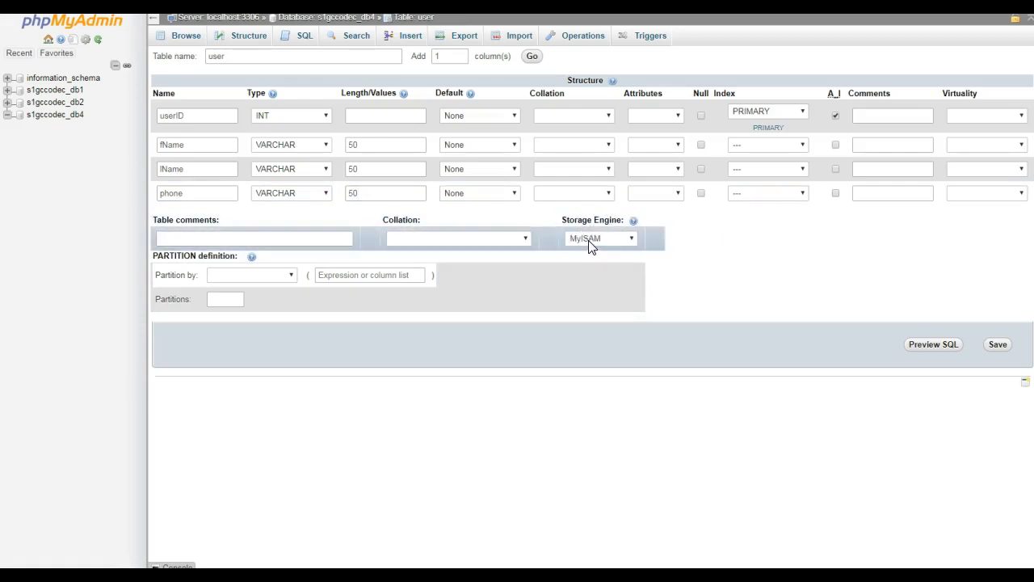
# Set the storage engine of the user table to InnoDB and save the table.
pyautogui.click(602, 240)
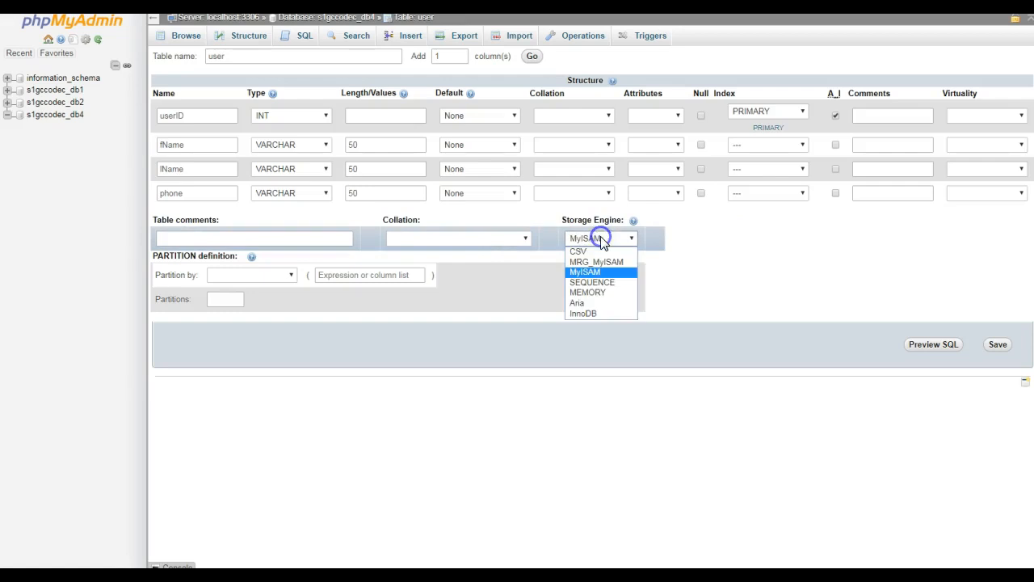
pyautogui.click(582, 314)
pyautogui.click(702, 276)
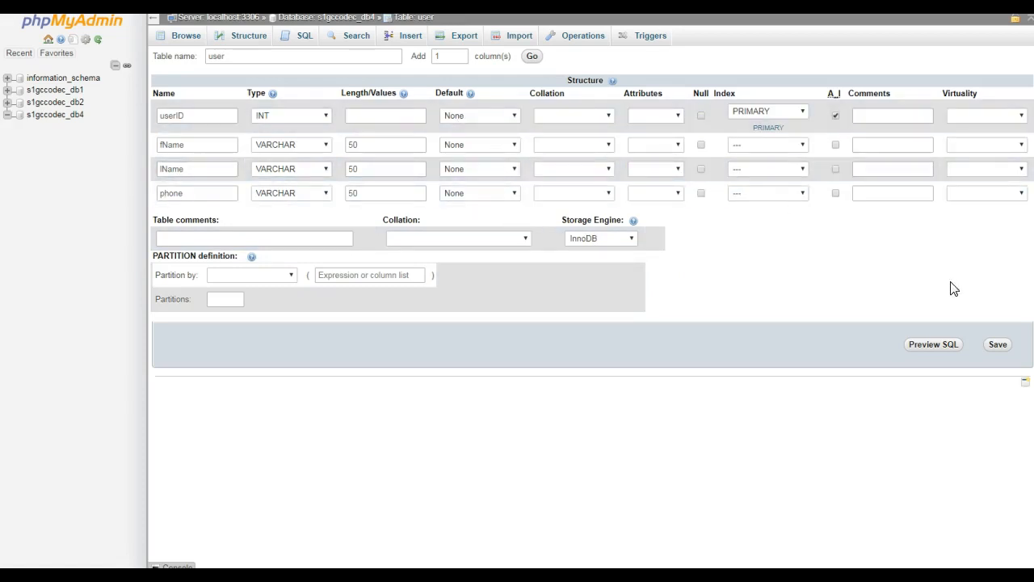
pyautogui.click(997, 345)
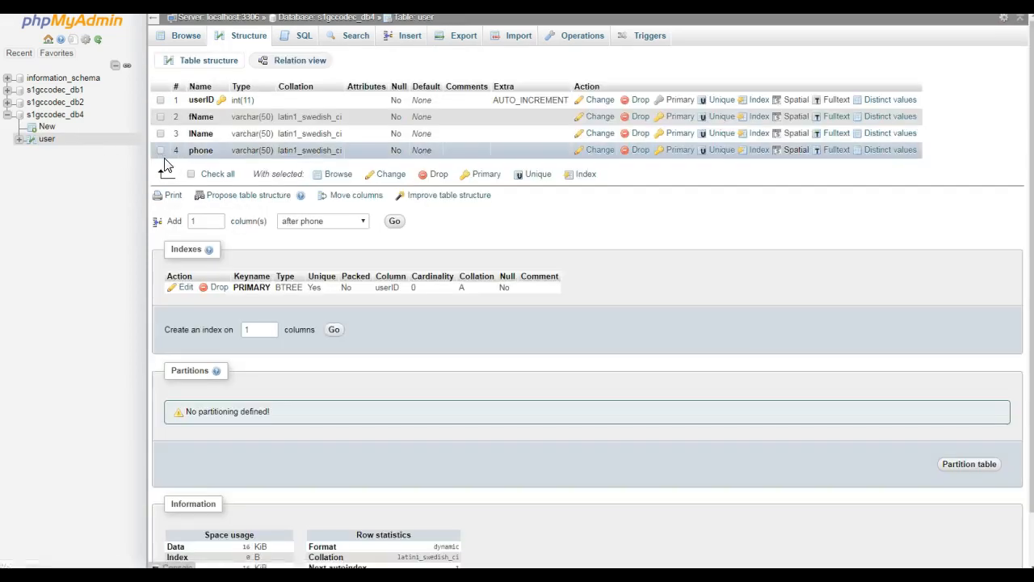
# Start another new table in s1gccodec_db4 and name it course.
pyautogui.click(47, 129)
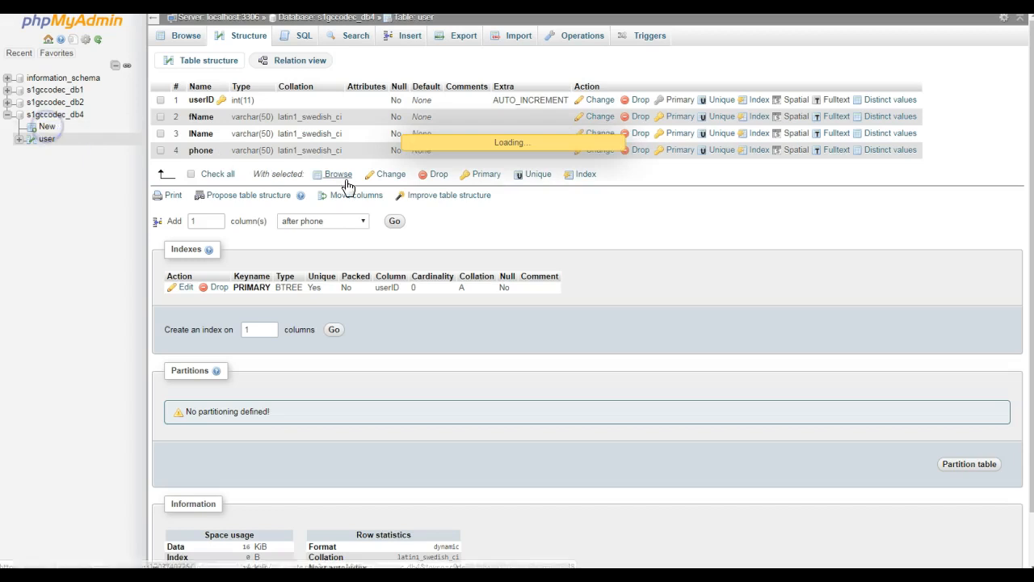
pyautogui.click(273, 54)
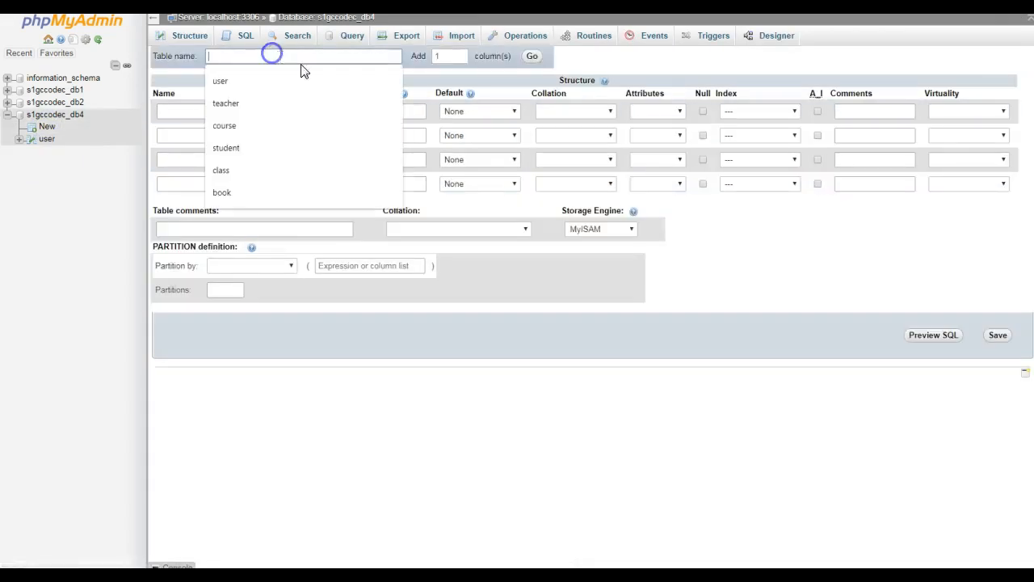
pyautogui.write('course')
# Name the course table's first column courseID and make it an auto-increment primary key.
pyautogui.click(202, 112)
pyautogui.write('cou')
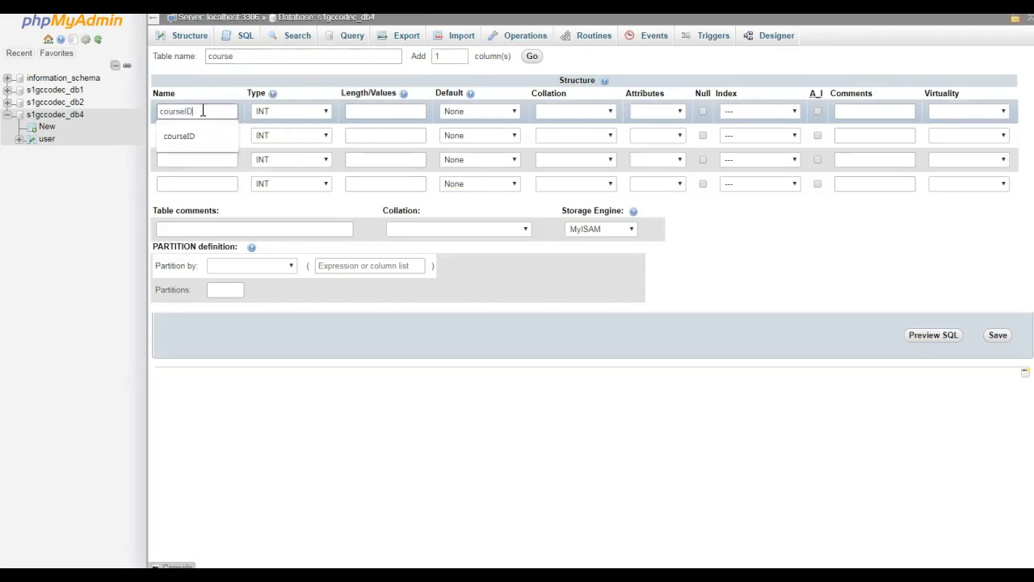
pyautogui.click(818, 110)
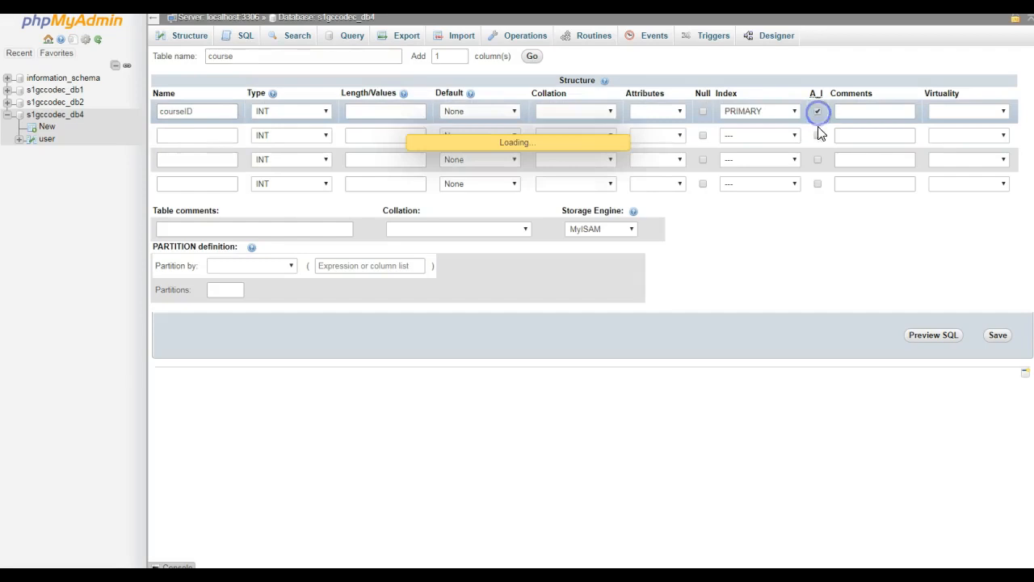
pyautogui.click(585, 369)
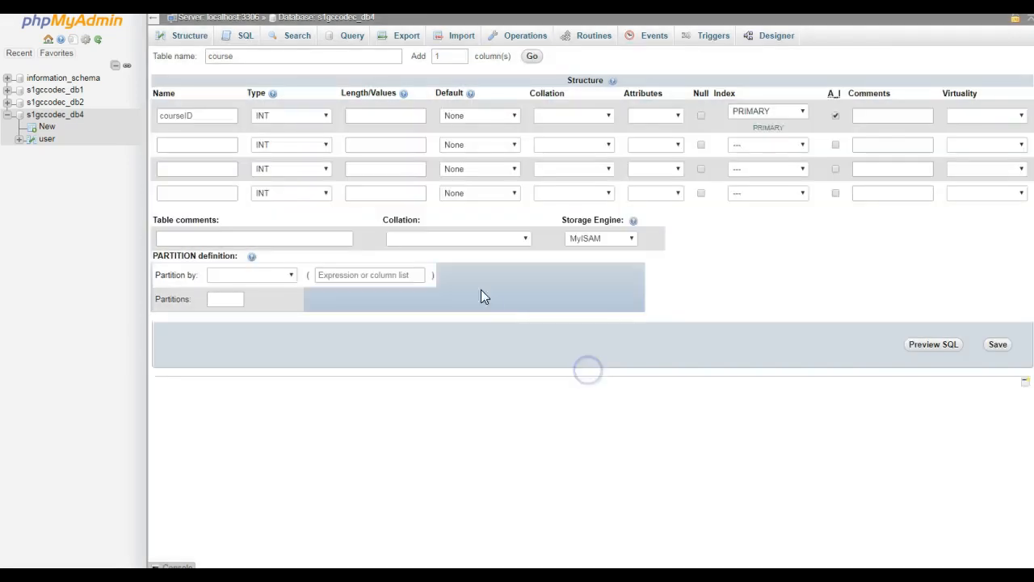
# Name the second column userID and the third column title, both as INT.
pyautogui.click(196, 144)
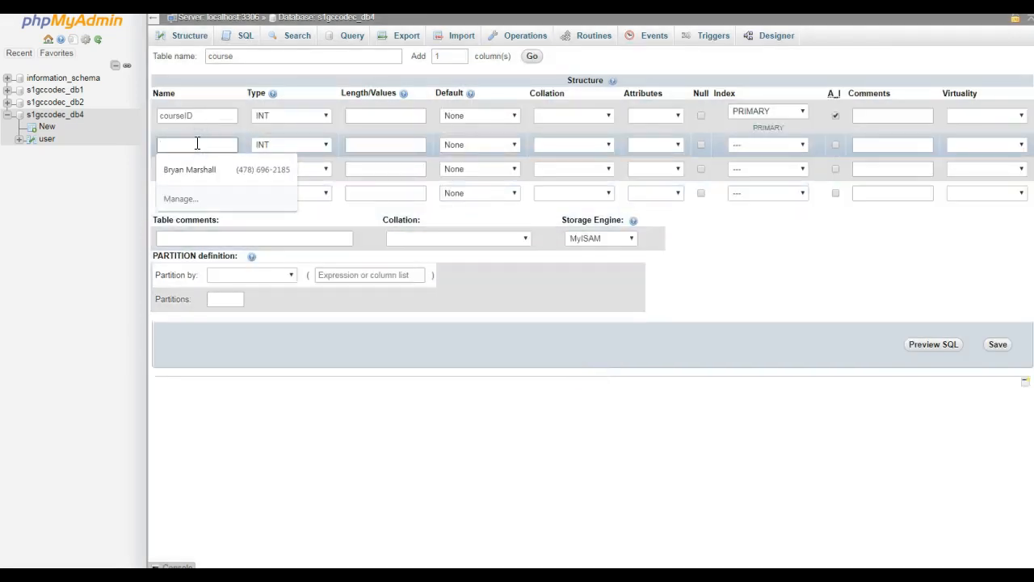
pyautogui.write('userID')
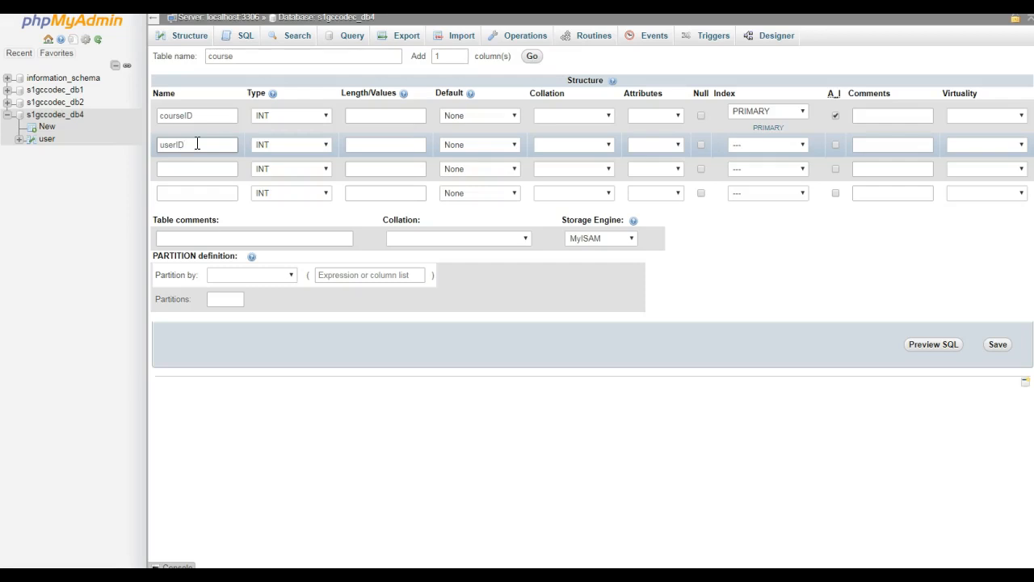
pyautogui.click(199, 168)
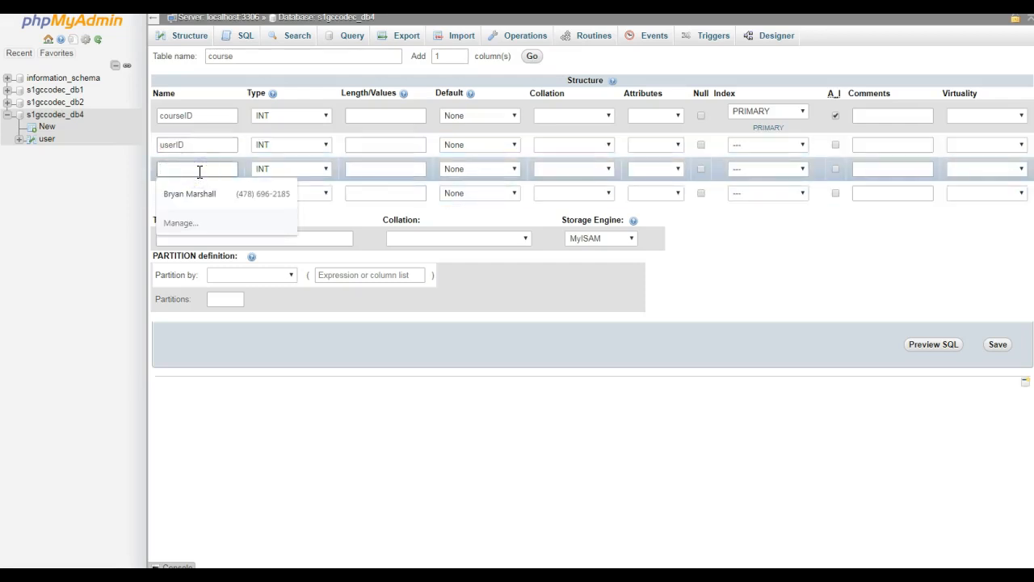
pyautogui.write('title')
# Define the fourth column as grade with type VARCHAR and length 3, and save the course table.
pyautogui.click(184, 195)
pyautogui.write('grad')
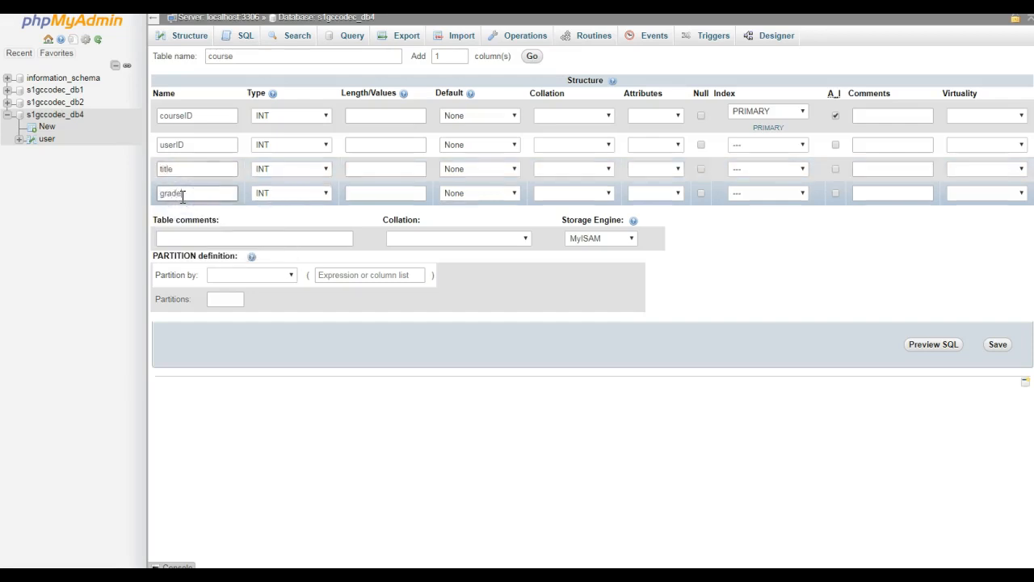
pyautogui.write('e')
pyautogui.click(265, 192)
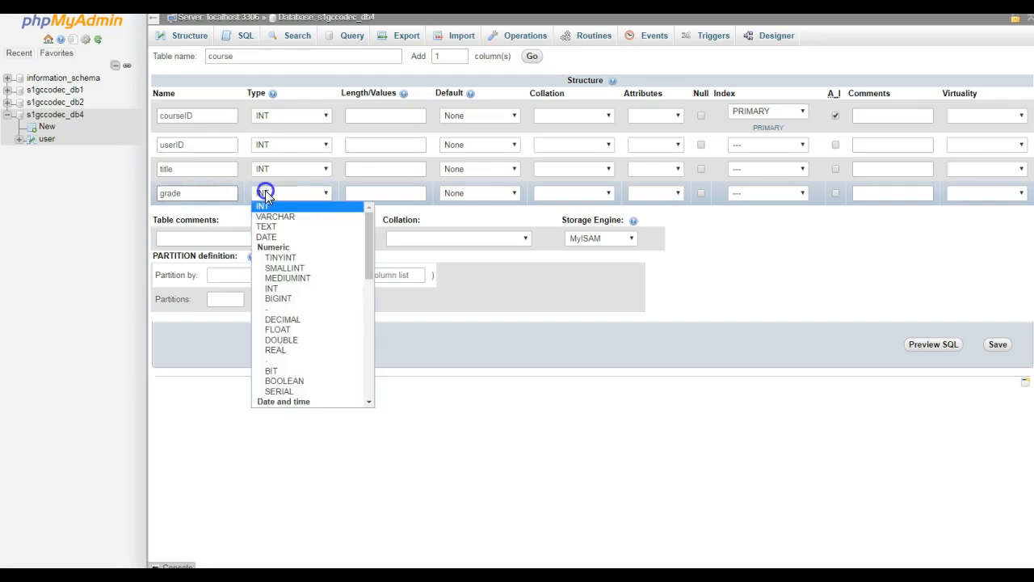
pyautogui.click(265, 216)
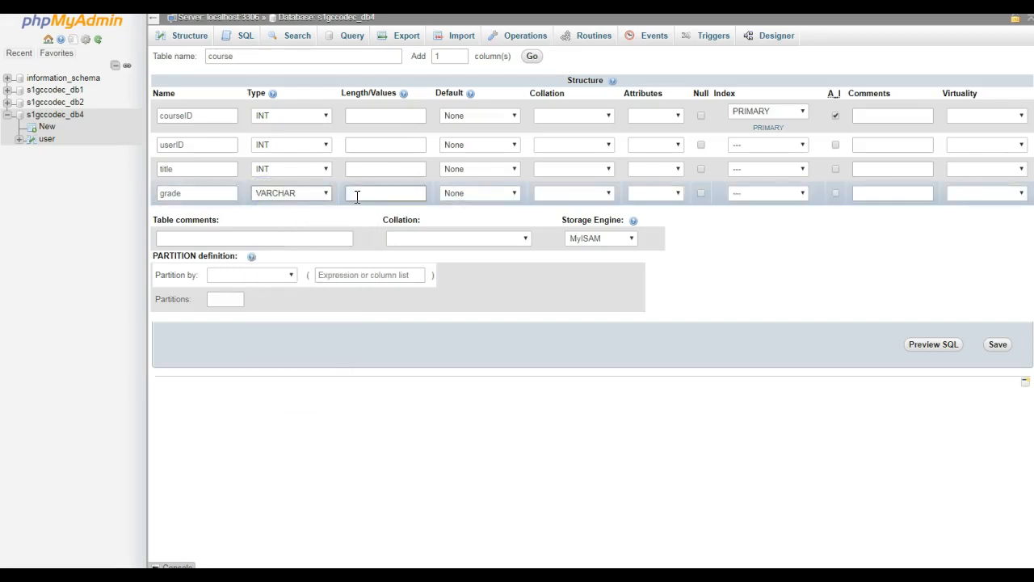
pyautogui.click(357, 195)
pyautogui.write('3')
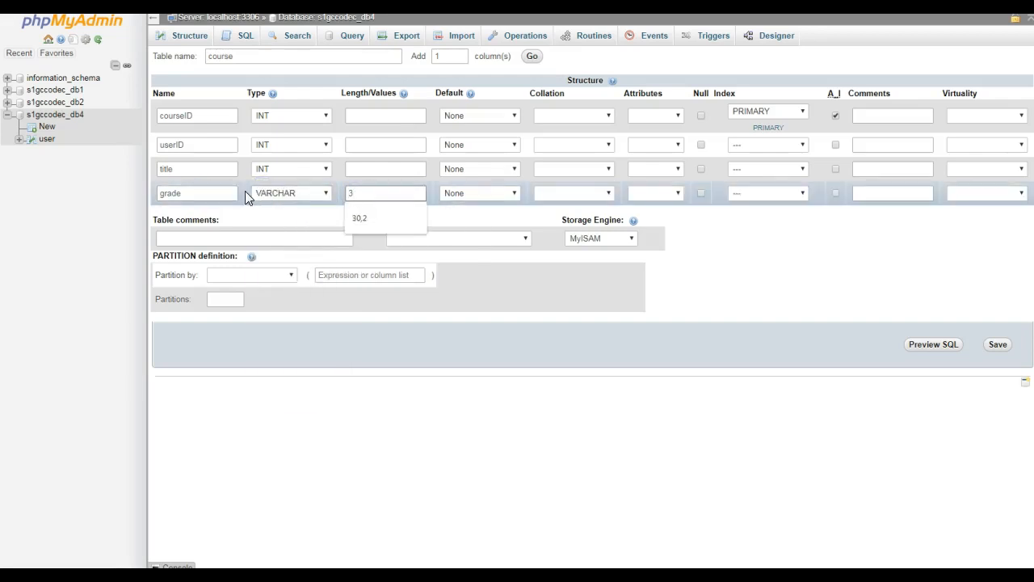
pyautogui.click(270, 213)
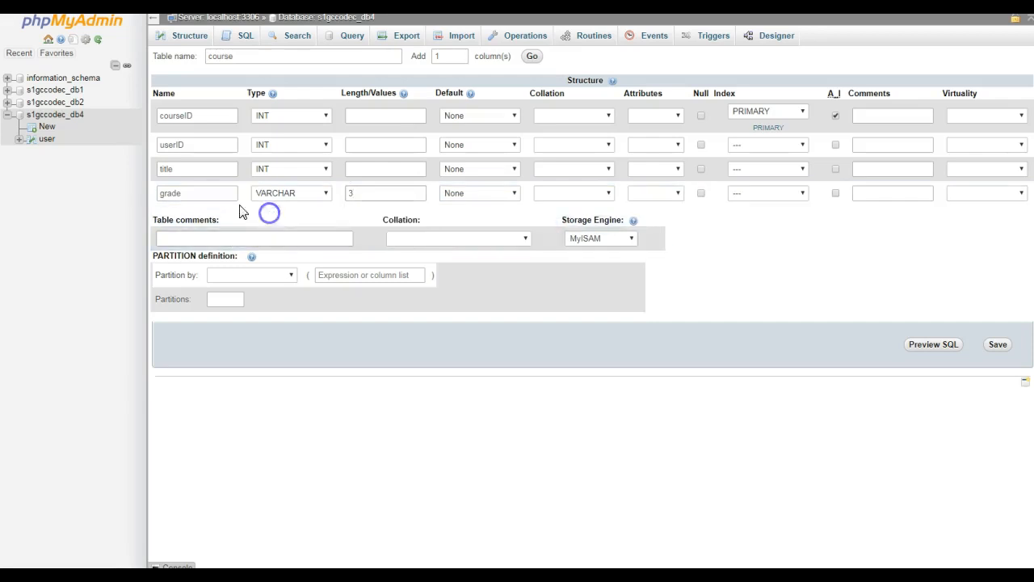
pyautogui.doubleClick(200, 168)
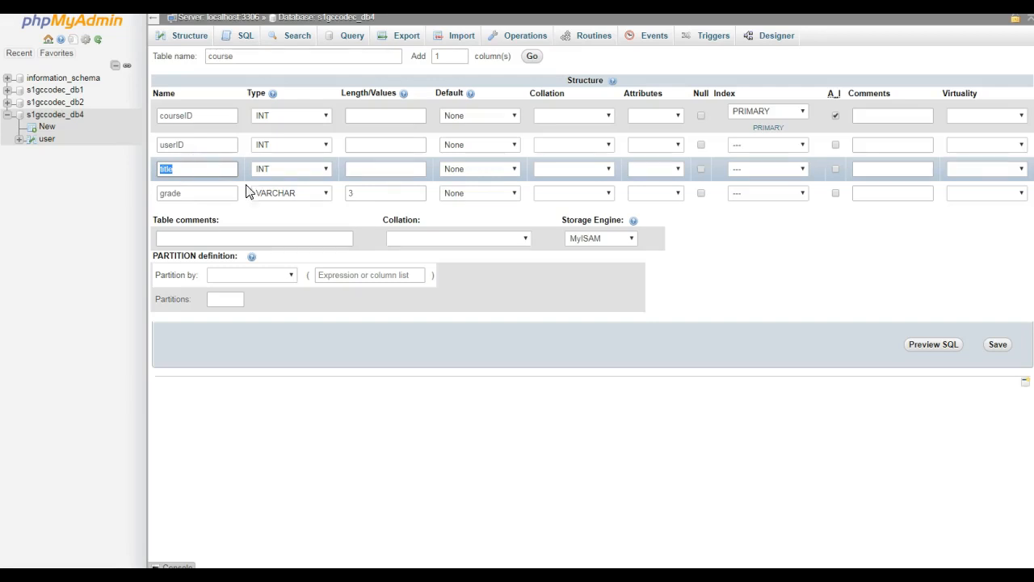
pyautogui.click(999, 348)
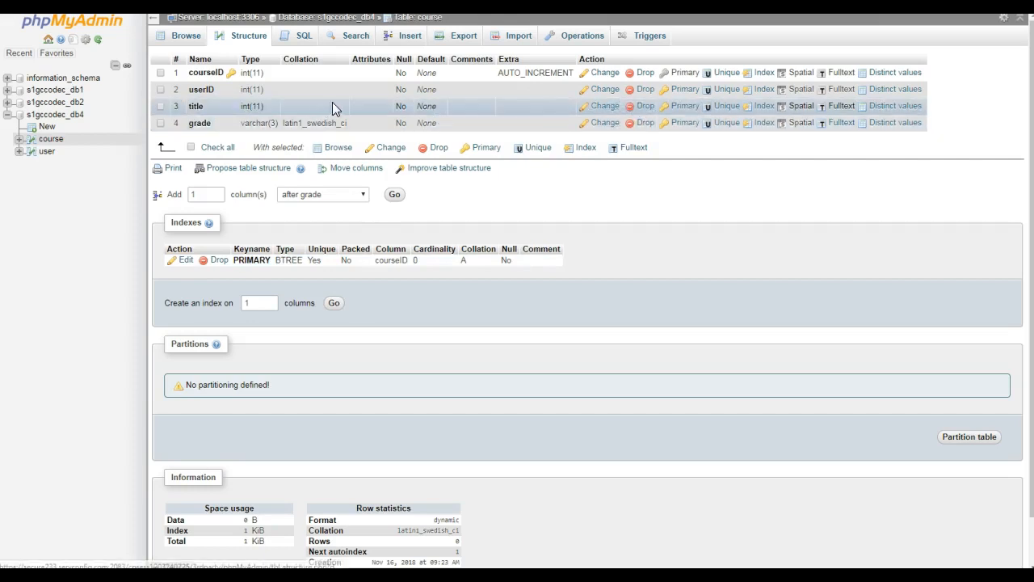
# Drop the title column from the course table and add an index on its userID column.
pyautogui.click(645, 106)
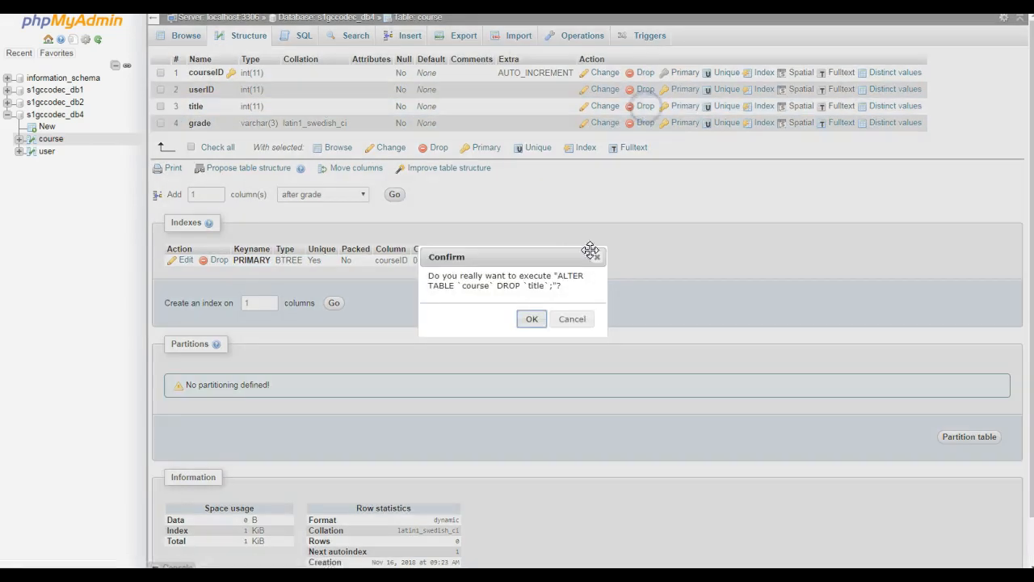
pyautogui.click(533, 318)
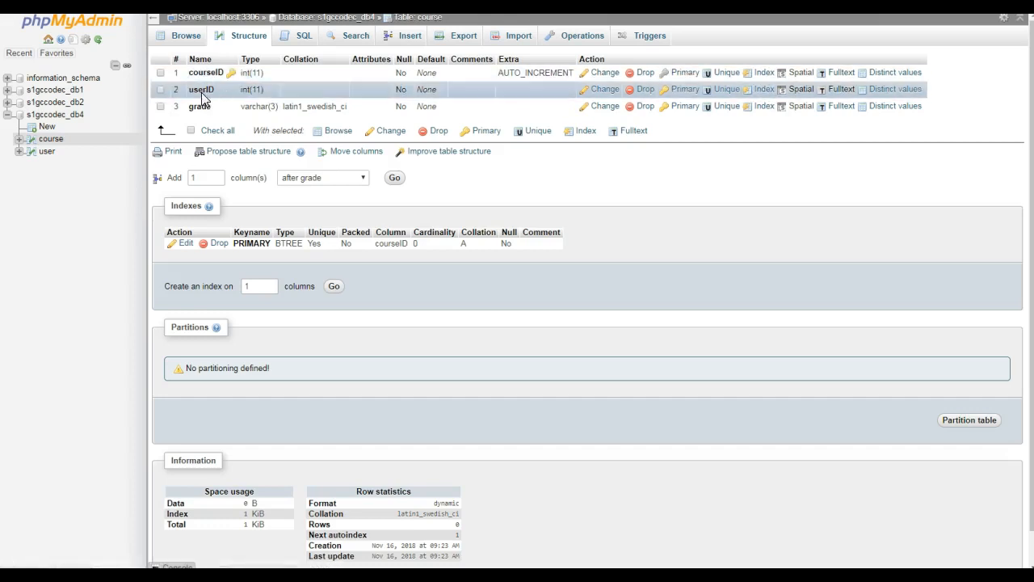
pyautogui.click(763, 90)
pyautogui.click(530, 325)
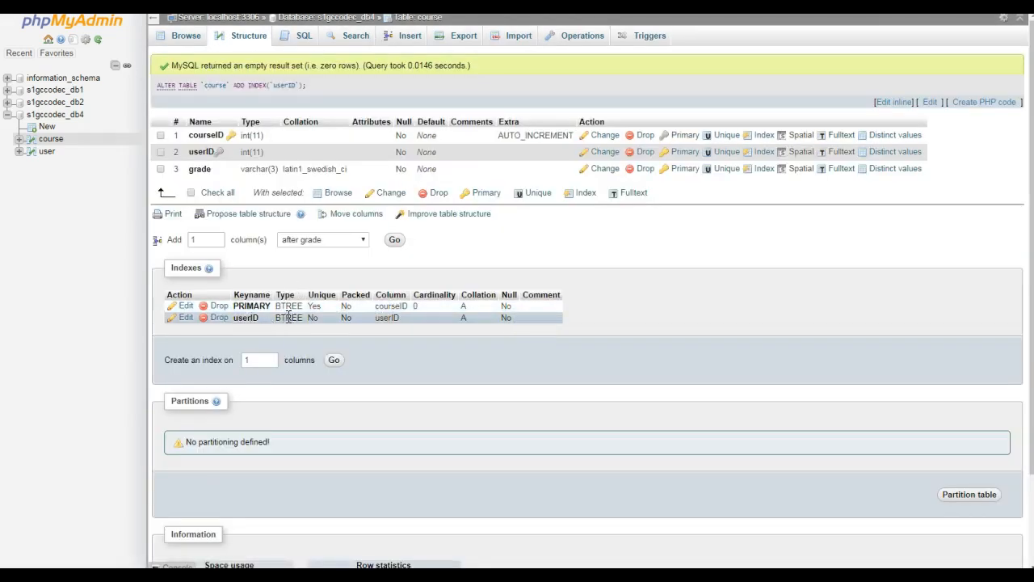
# Add an index on the userID column of the user table.
pyautogui.click(45, 153)
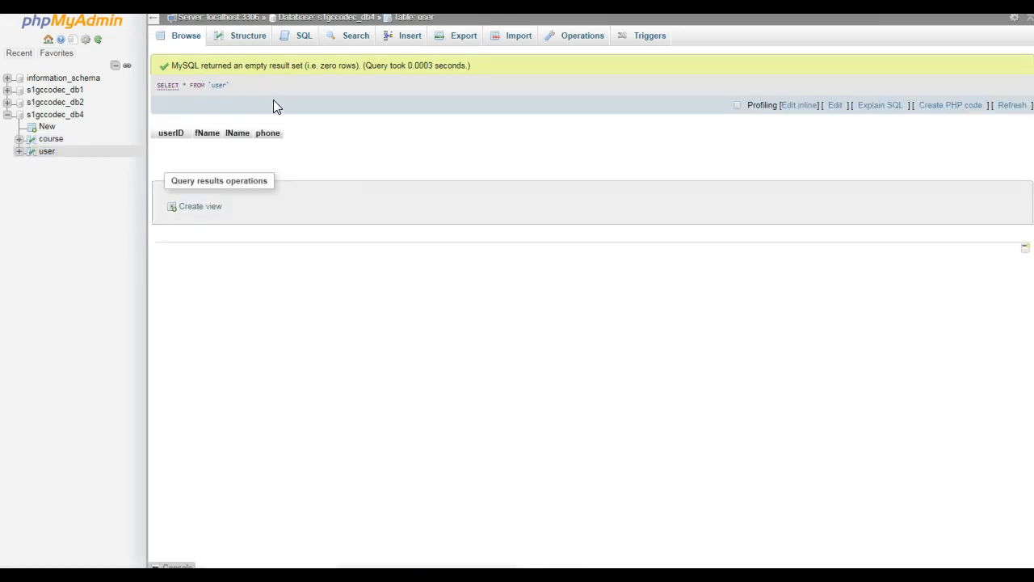
pyautogui.click(250, 42)
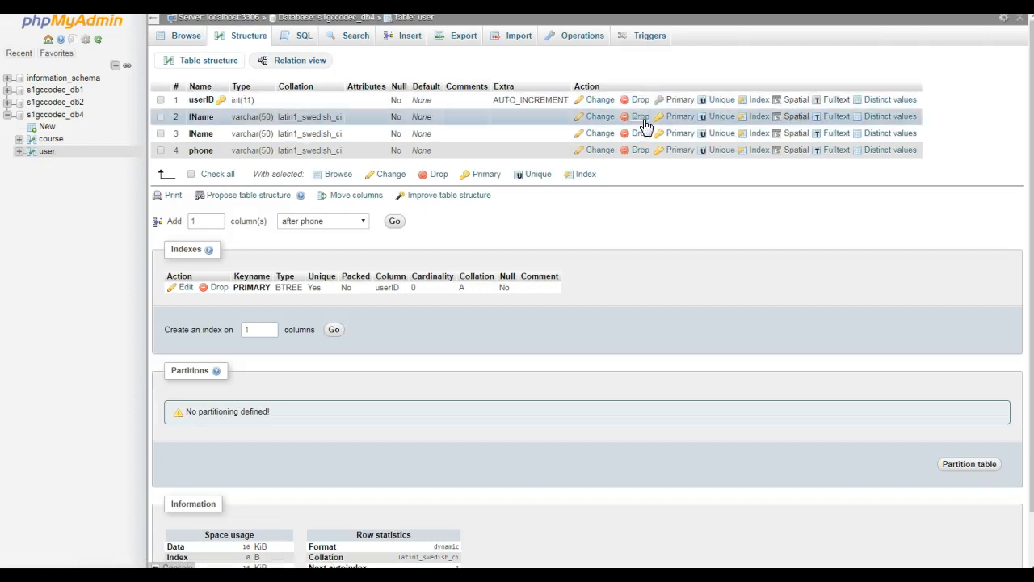
pyautogui.click(766, 100)
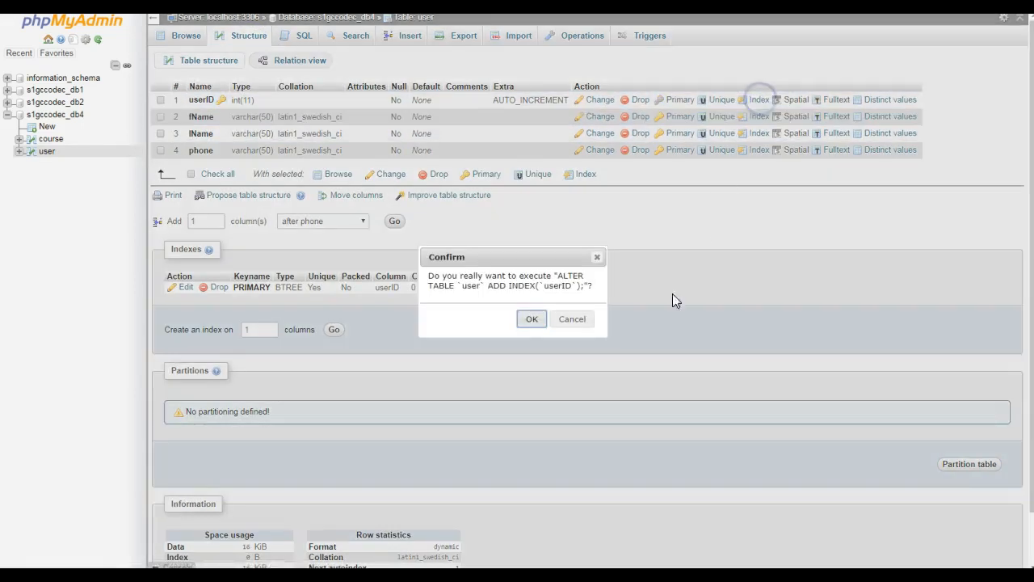
pyautogui.click(531, 318)
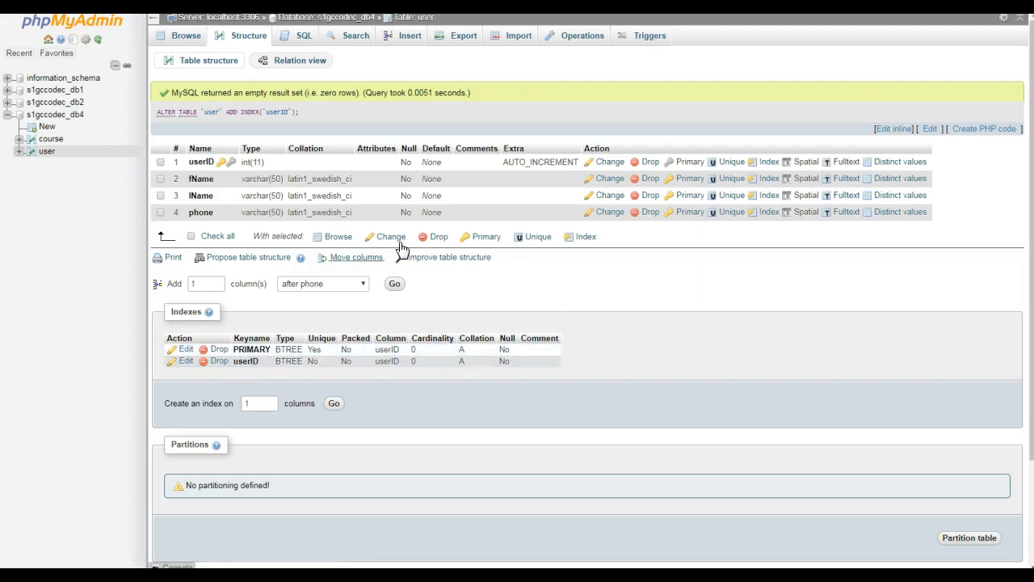
# Try to create a relationship in the s1gccodec_db4 designer, with user.userID as referenced key and course.userID as foreign key.
pyautogui.click(54, 116)
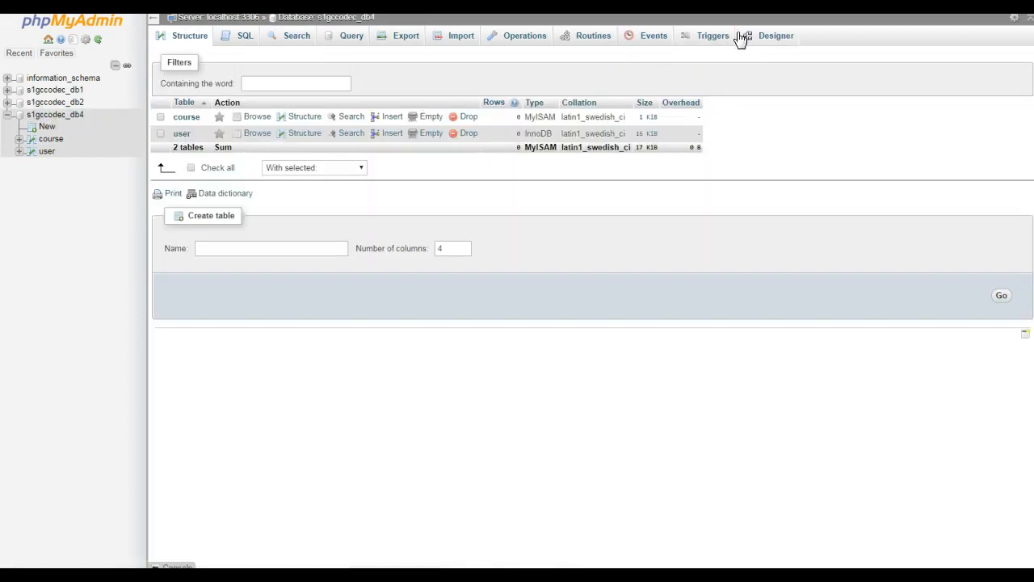
pyautogui.click(765, 37)
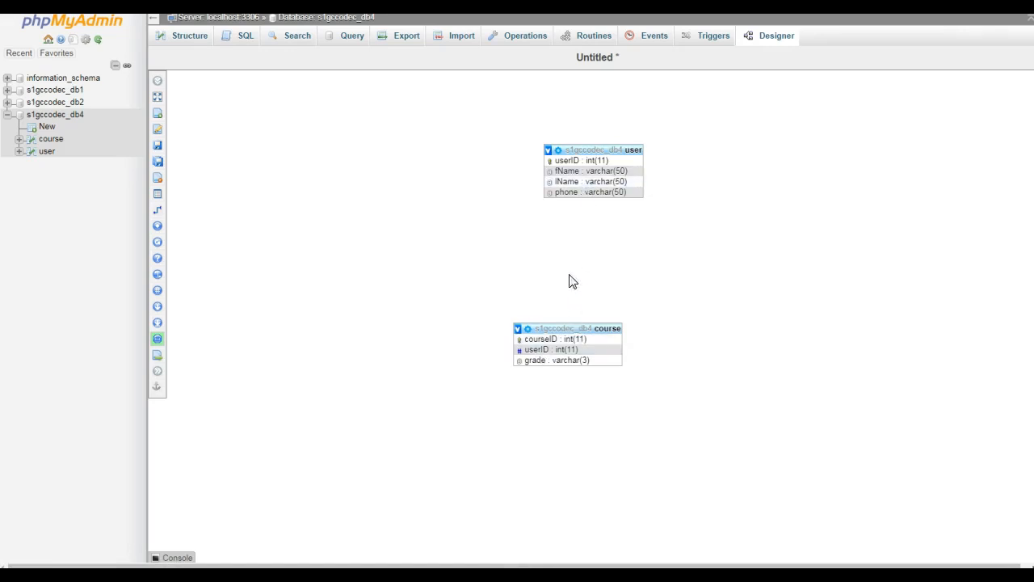
pyautogui.click(179, 211)
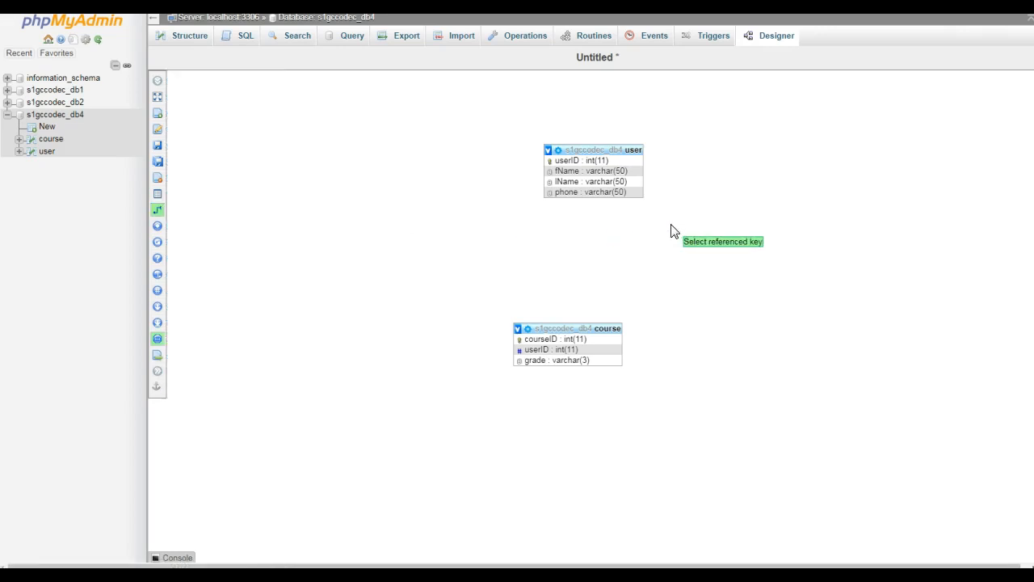
pyautogui.click(595, 161)
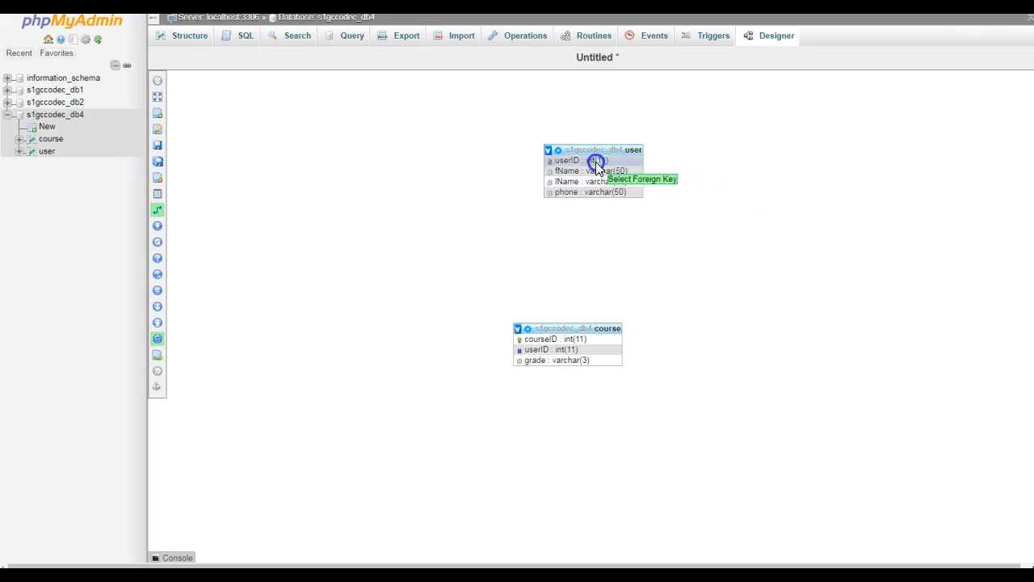
pyautogui.click(577, 348)
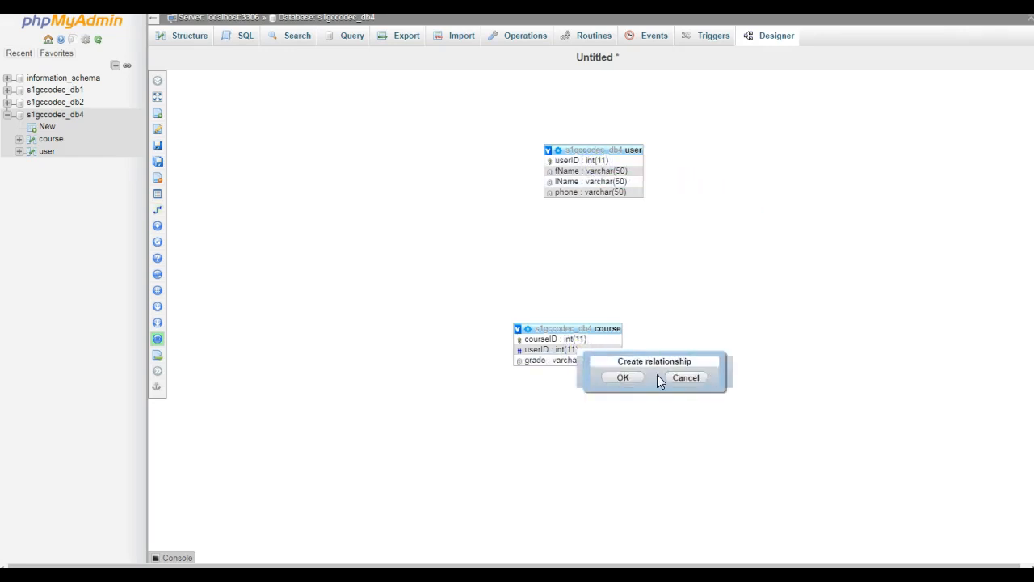
pyautogui.click(637, 381)
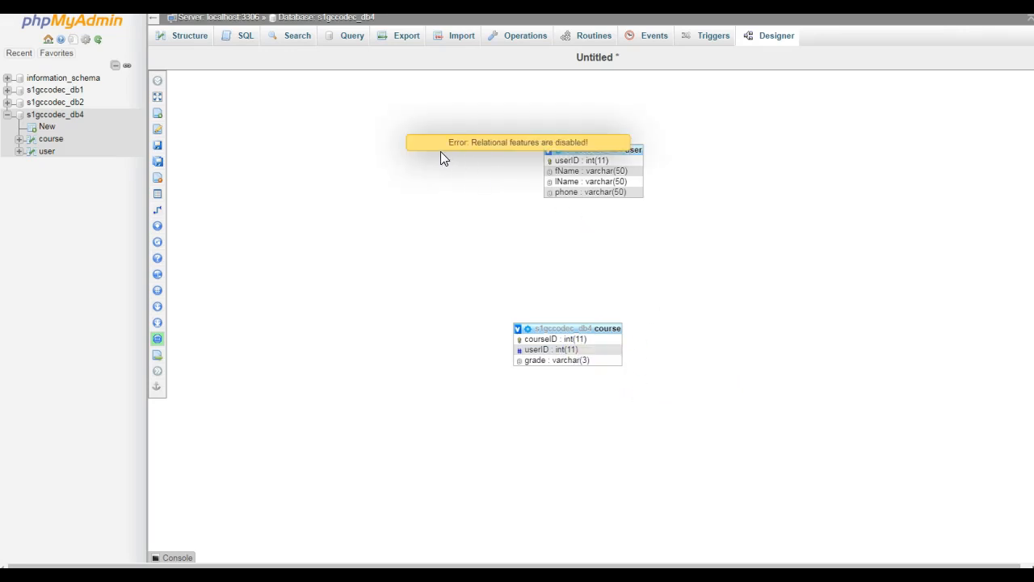
# Reload the database's designer and retry linking the user table's userID to the course table's userID.
pyautogui.click(60, 115)
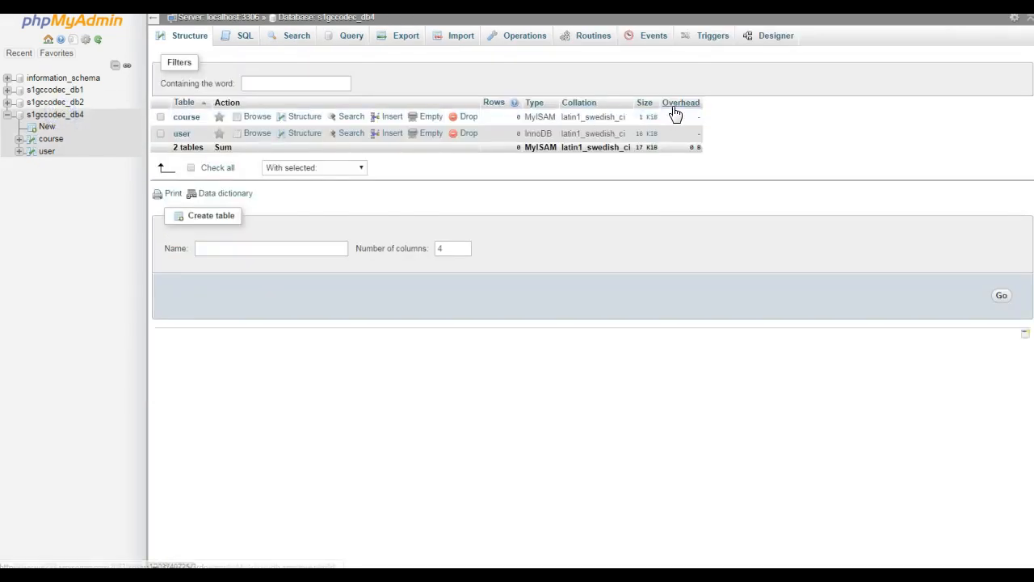
pyautogui.click(772, 36)
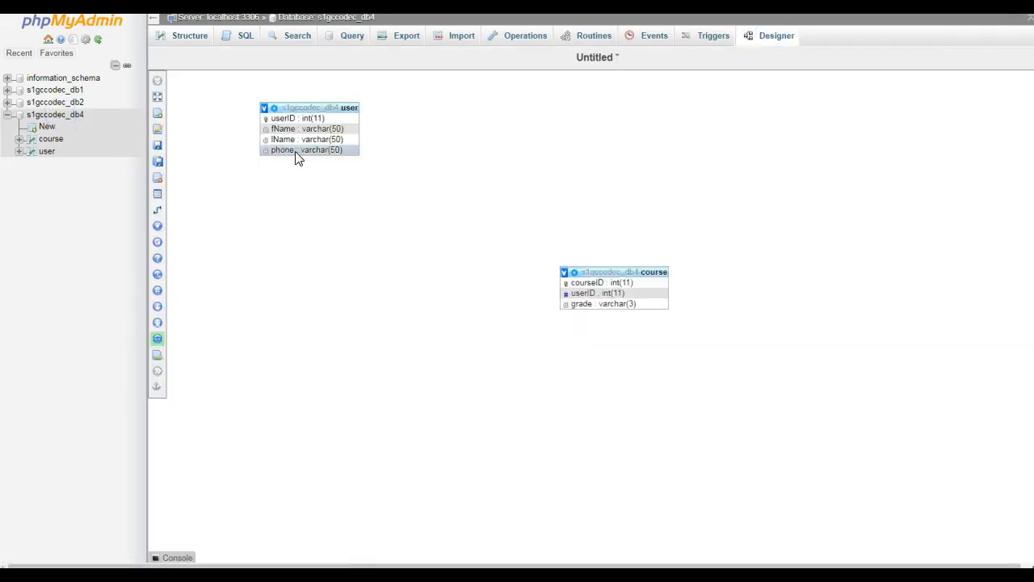
pyautogui.click(162, 212)
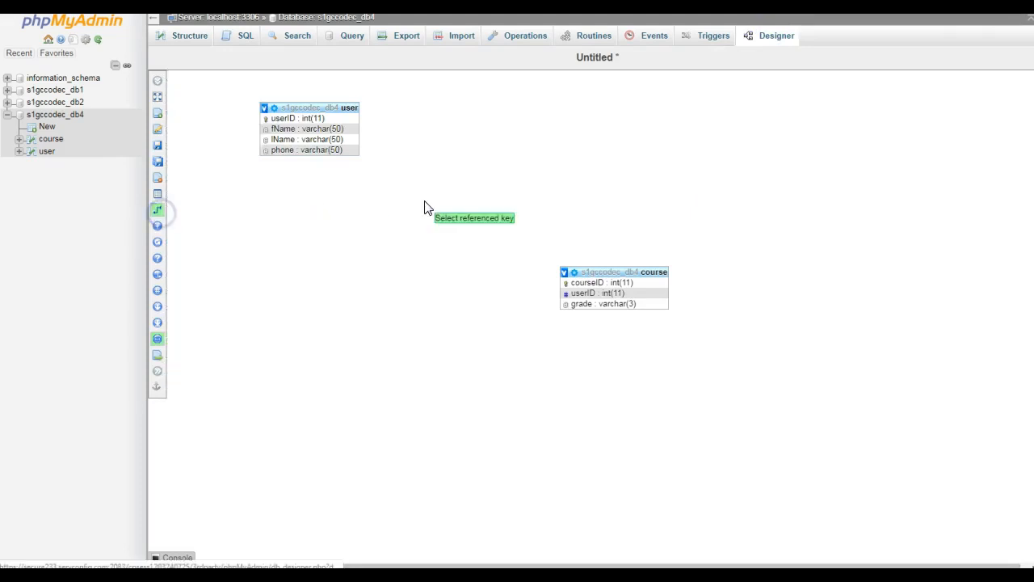
pyautogui.click(284, 119)
pyautogui.click(598, 295)
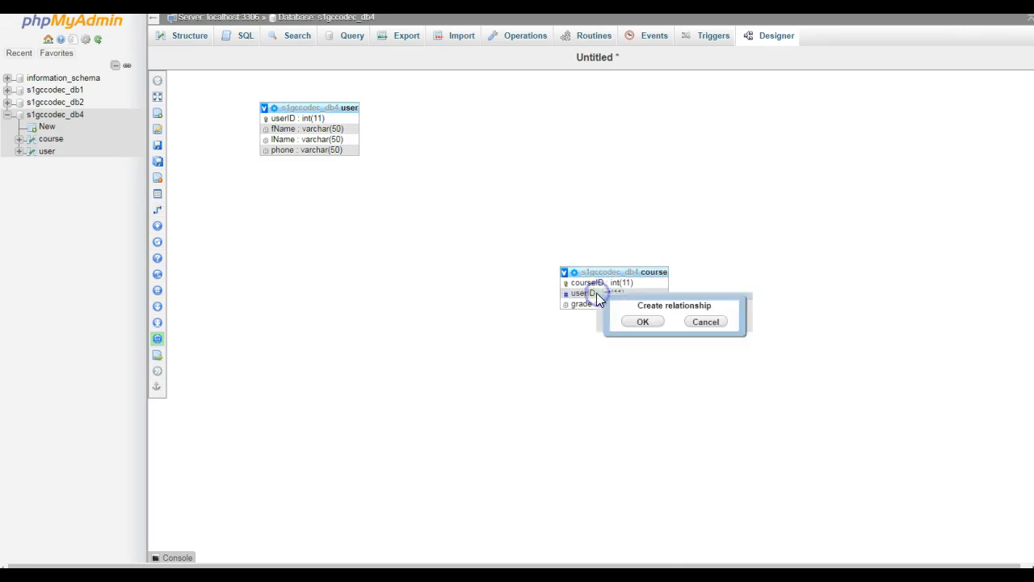
pyautogui.click(655, 324)
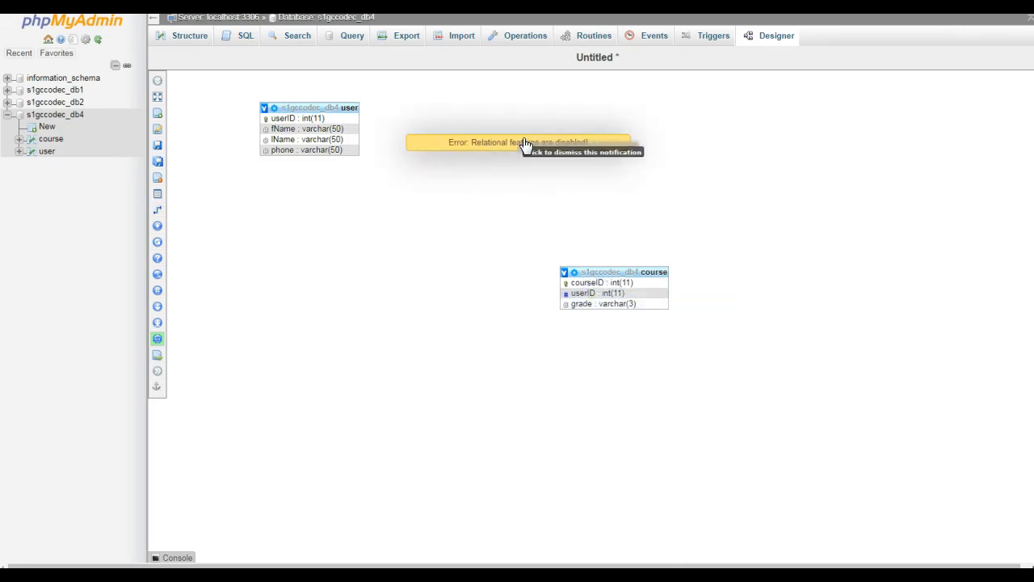
# Run the SQL statement ALTER TABLE user ENGINE = InnoDB; on the user table.
pyautogui.click(46, 152)
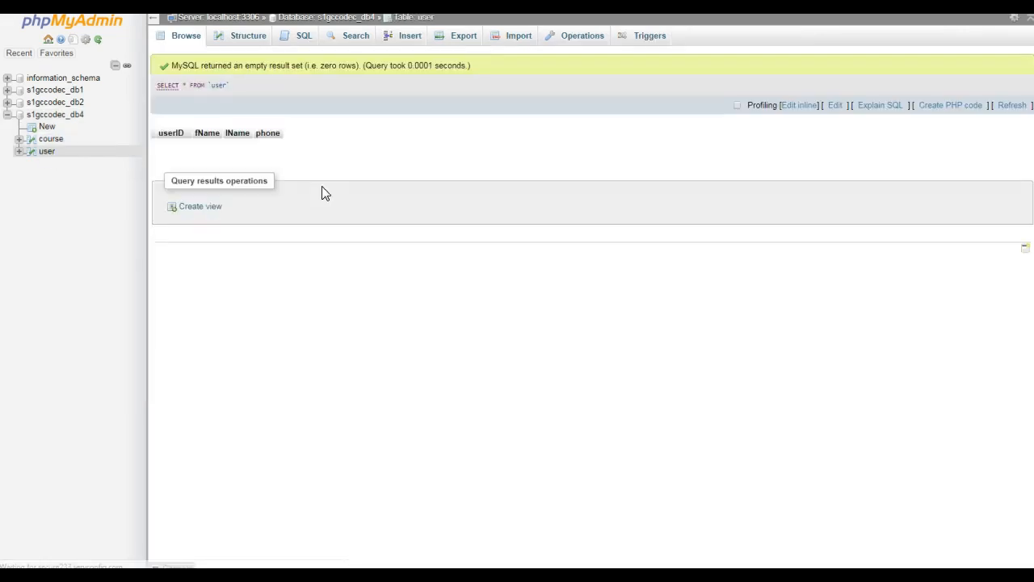
pyautogui.click(252, 39)
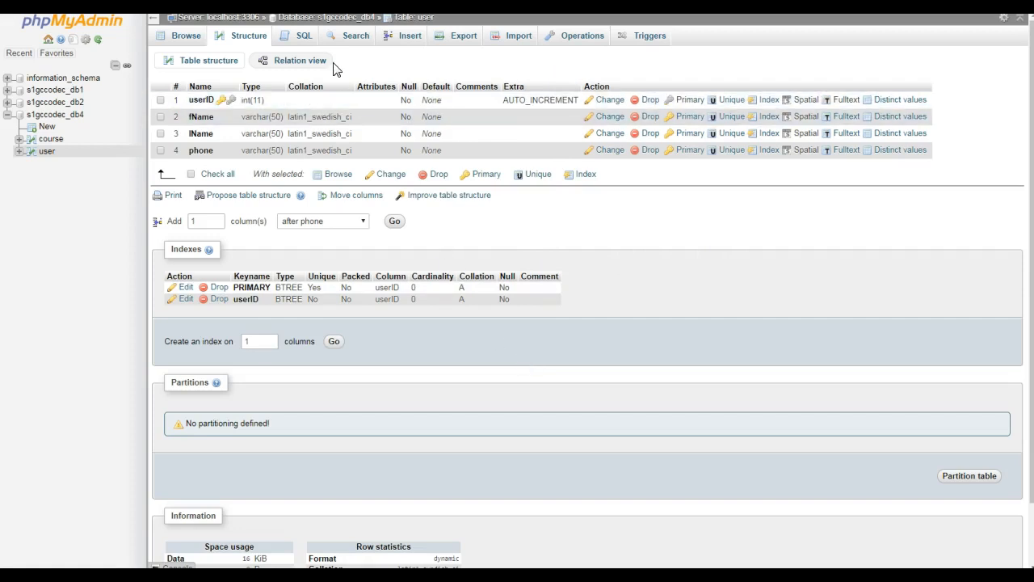
pyautogui.click(303, 36)
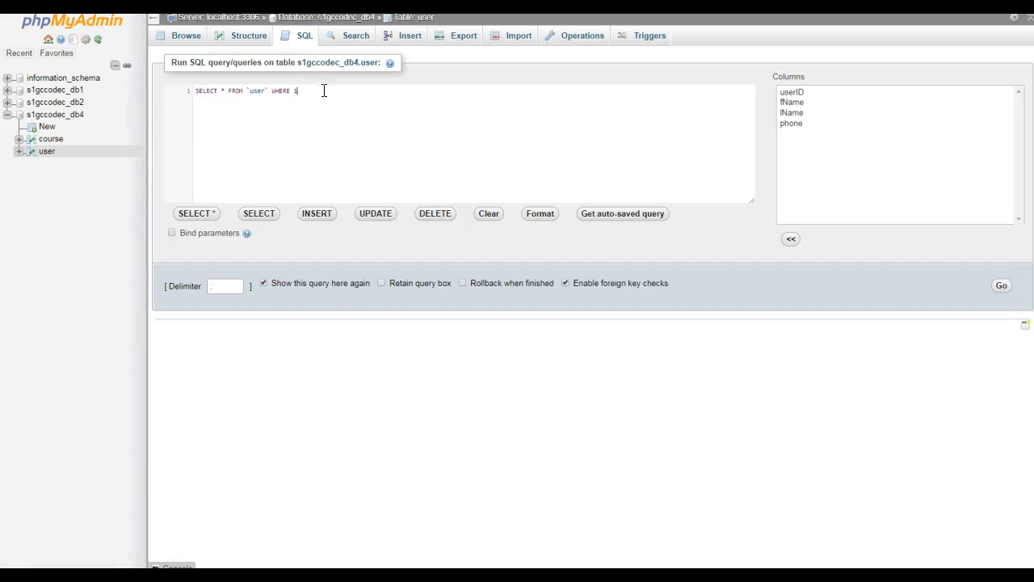
pyautogui.hotkey('ctrl', 'a')
pyautogui.write('ALTER TABLE my_table ENGINE = InnoDB;')
pyautogui.moveTo(239, 90); pyautogui.dragTo(269, 92)
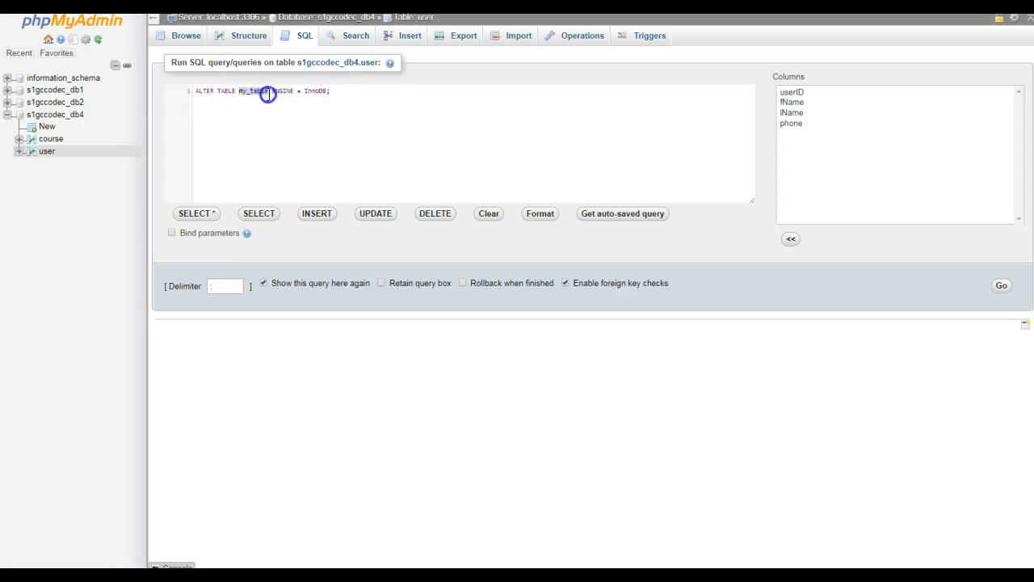
pyautogui.write('user')
pyautogui.click(301, 171)
pyautogui.click(1001, 289)
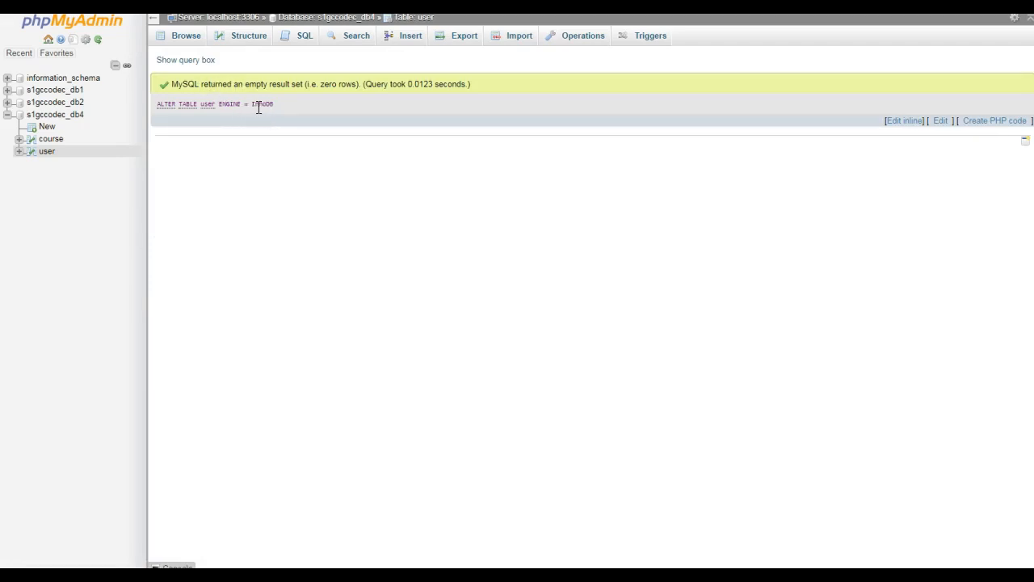
# Try again in the designer to relate user.userID to course.userID as the foreign key.
pyautogui.click(70, 118)
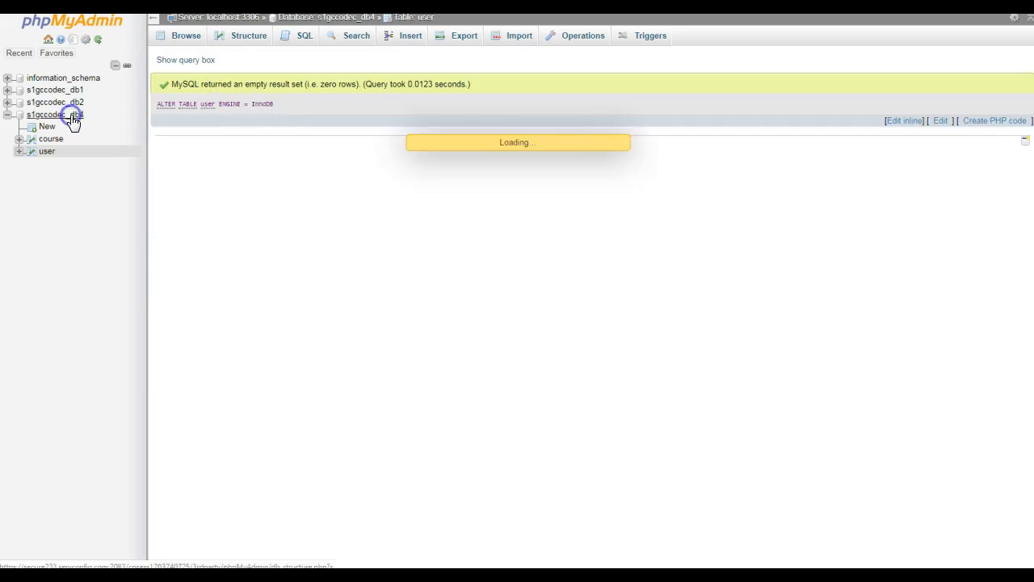
pyautogui.click(770, 37)
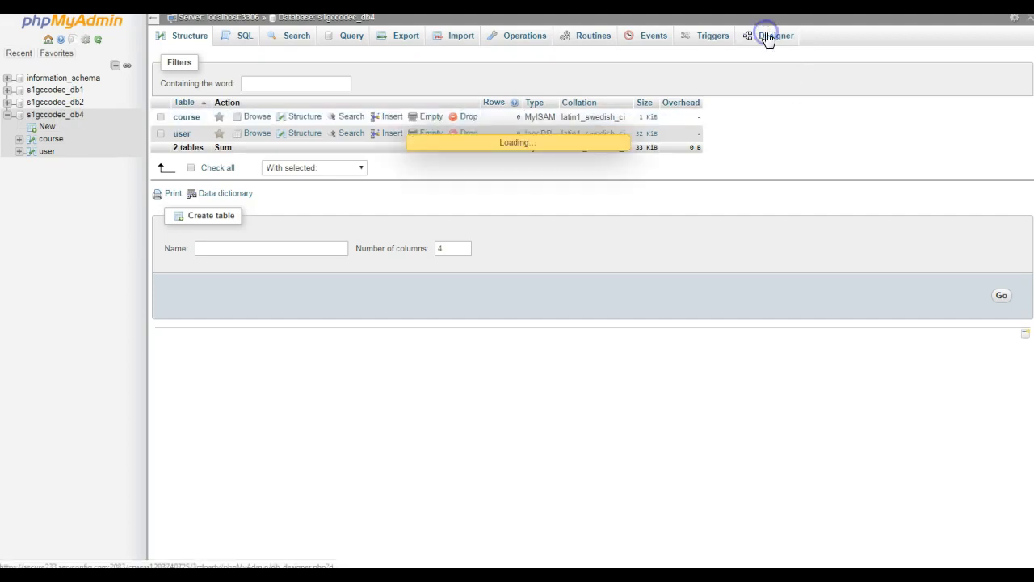
pyautogui.moveTo(158, 194)
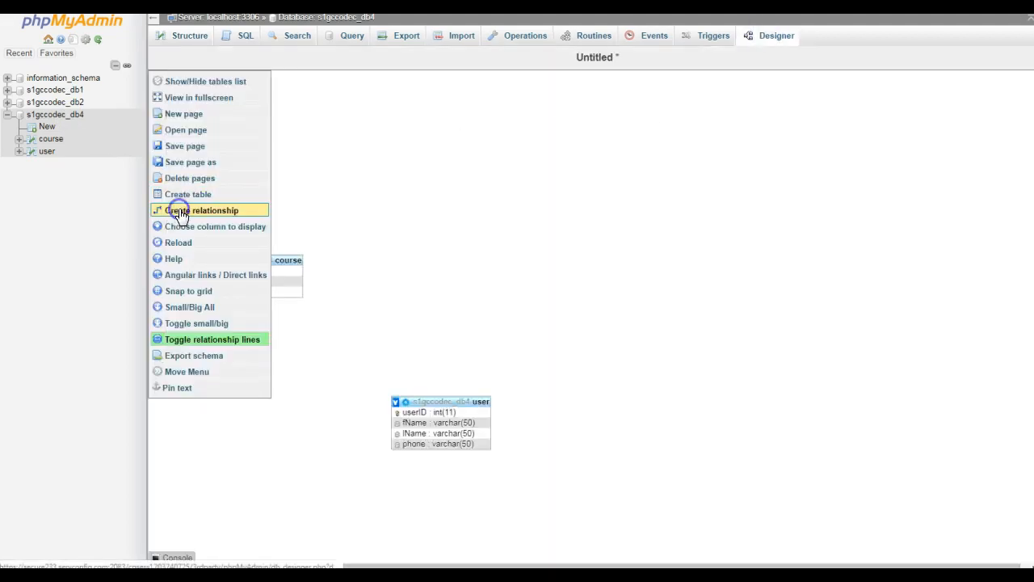
pyautogui.click(179, 210)
pyautogui.click(434, 412)
pyautogui.click(250, 281)
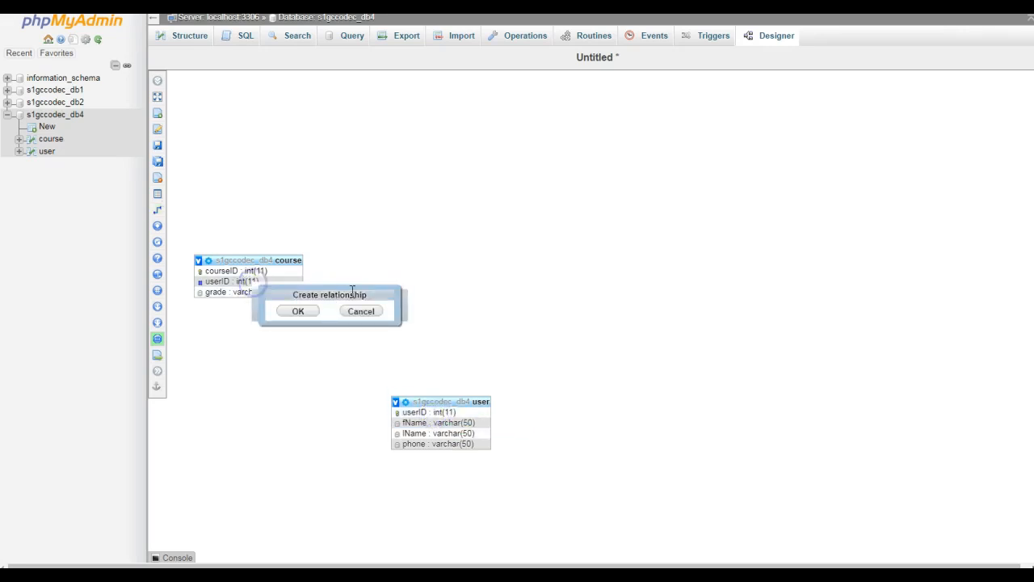
pyautogui.click(299, 314)
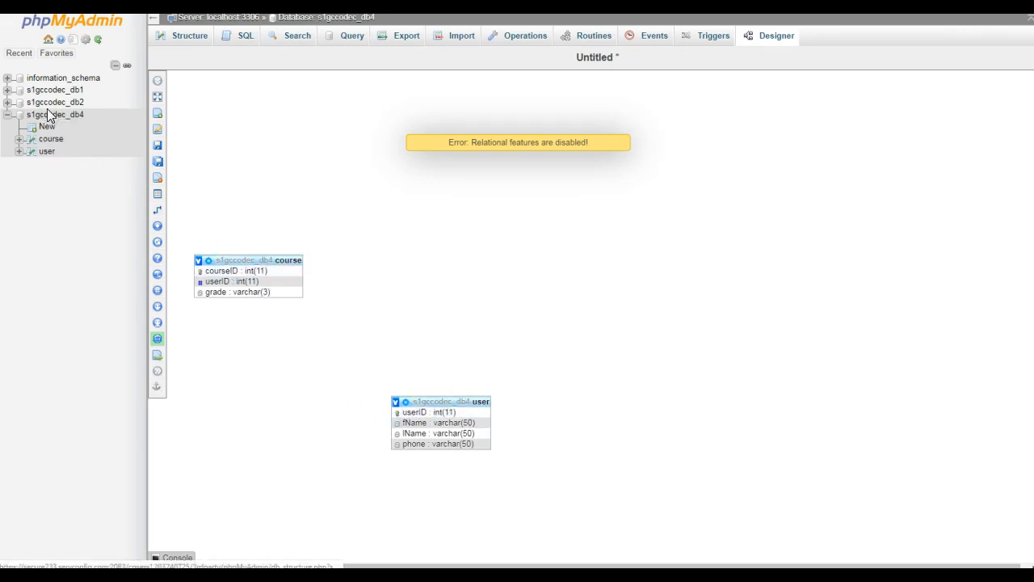
# Convert the course table to the InnoDB engine by running ALTER TABLE course ENGINE = InnoDB;.
pyautogui.click(47, 139)
pyautogui.click(303, 38)
pyautogui.moveTo(331, 92); pyautogui.dragTo(154, 95)
pyautogui.write('ALTER TABLE  ENGINE = InnoDB;')
pyautogui.click(250, 91)
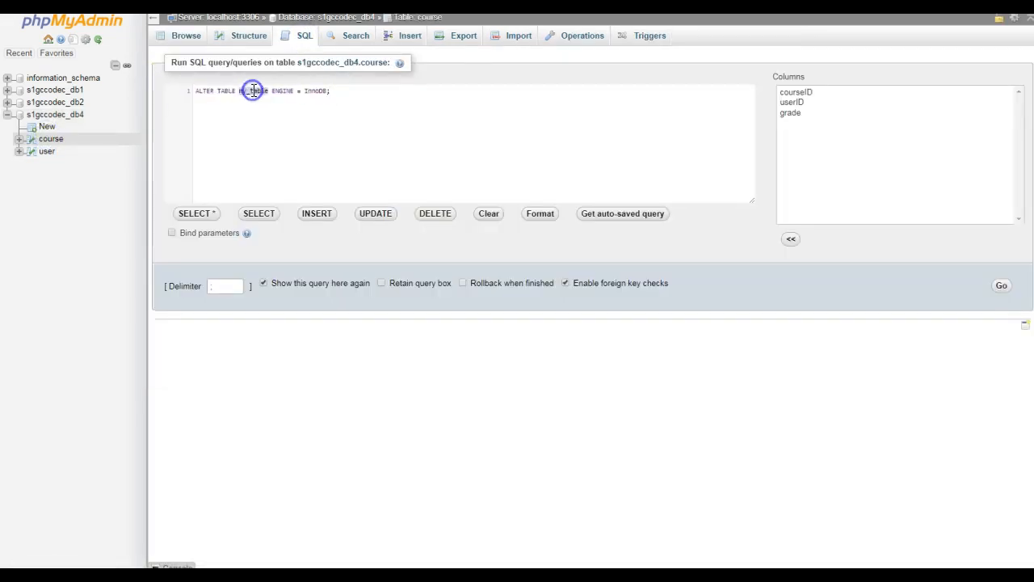
pyautogui.write('course')
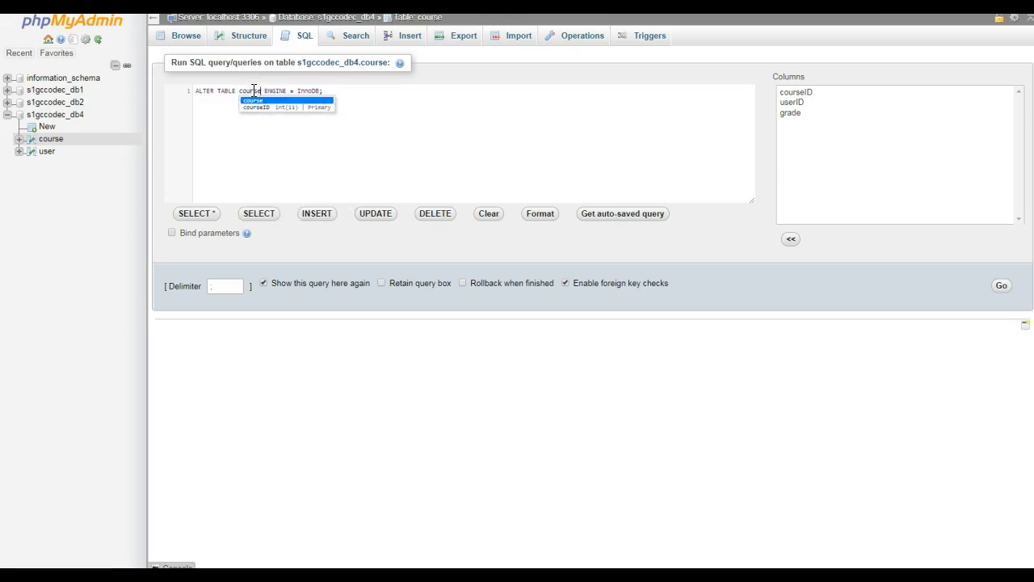
pyautogui.click(245, 145)
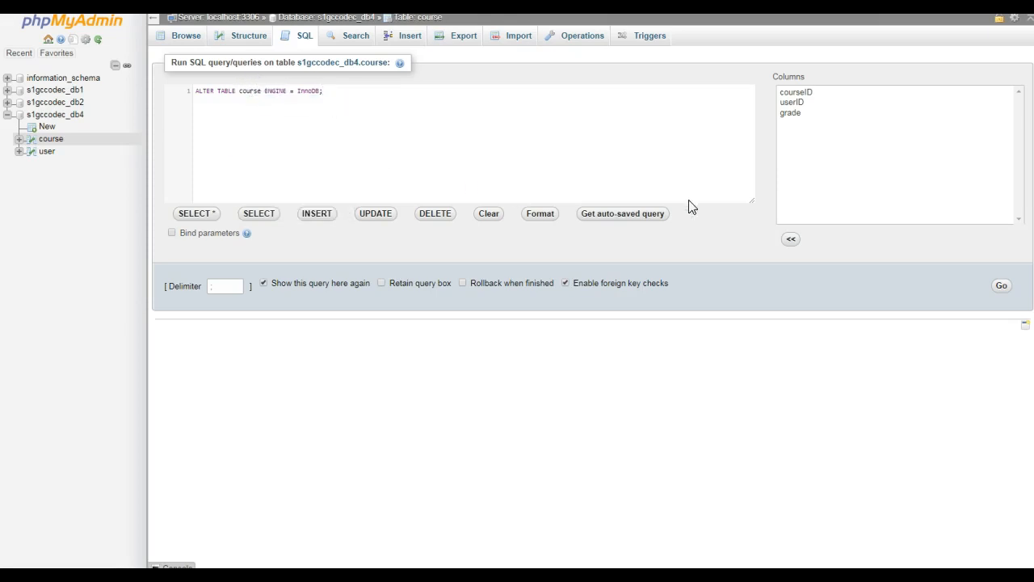
pyautogui.click(999, 286)
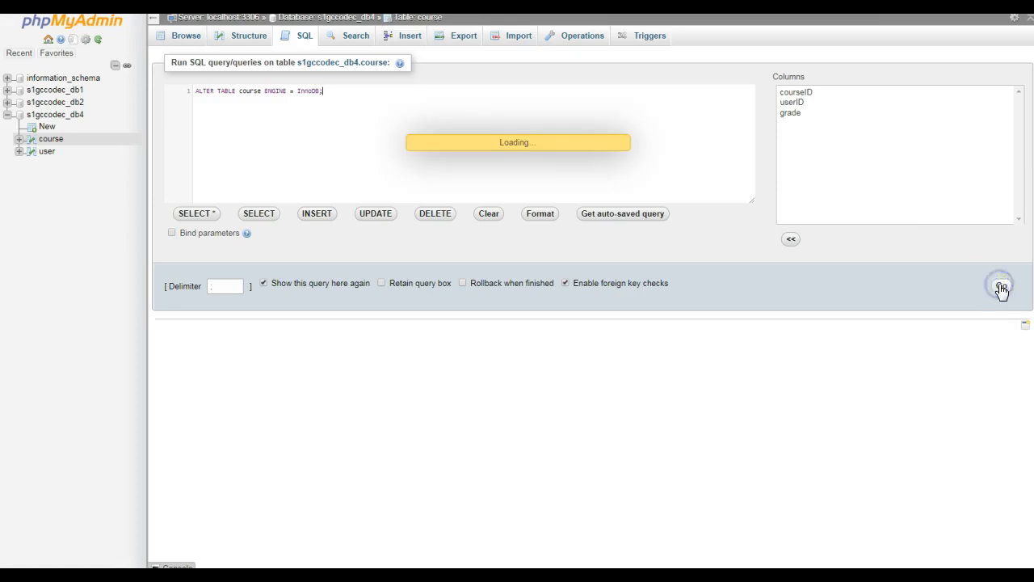
# Start a foreign key relationship in the s1gccodec_db4 designer, with user.userID as referenced key and course.userID as foreign key.
pyautogui.click(45, 115)
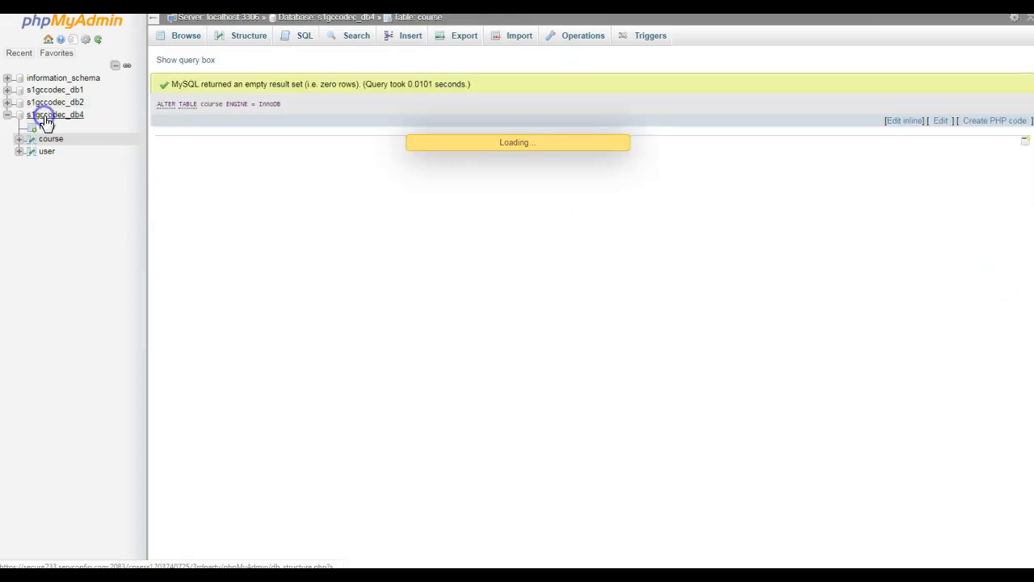
pyautogui.click(762, 36)
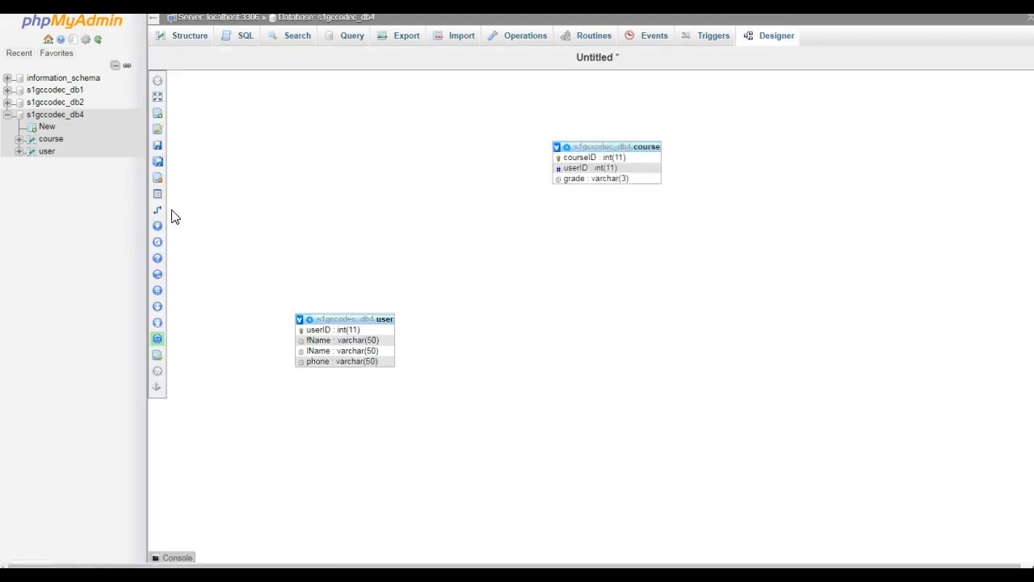
pyautogui.click(194, 208)
pyautogui.click(366, 330)
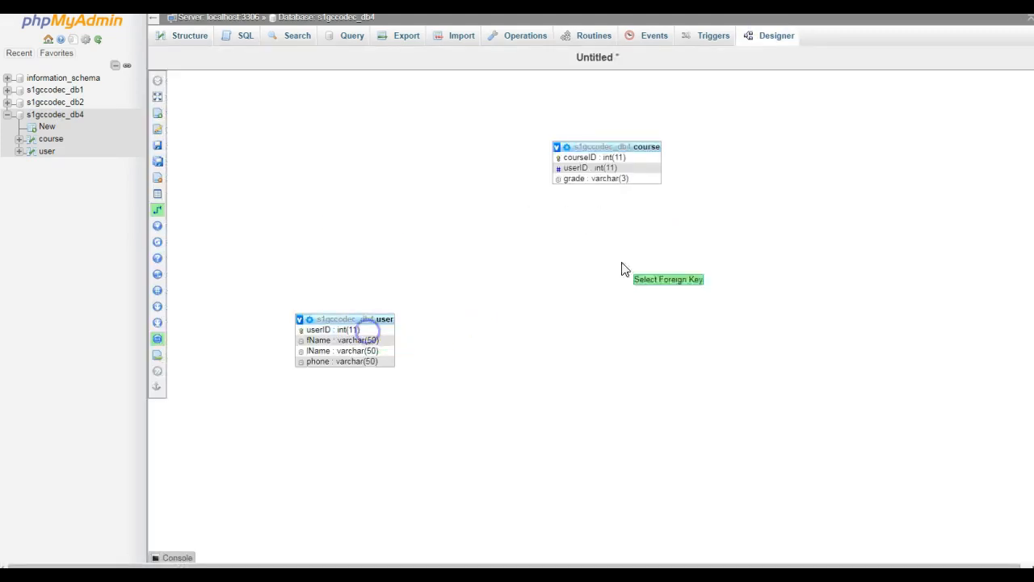
pyautogui.click(594, 168)
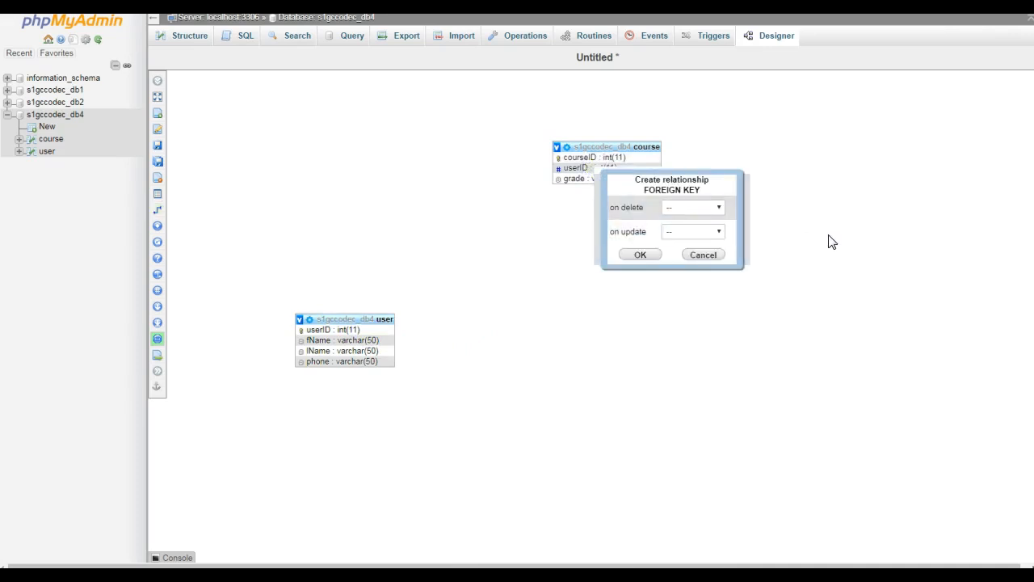
# Set both the on delete and on update actions of the foreign key relationship to CASCADE.
pyautogui.click(679, 212)
pyautogui.click(682, 233)
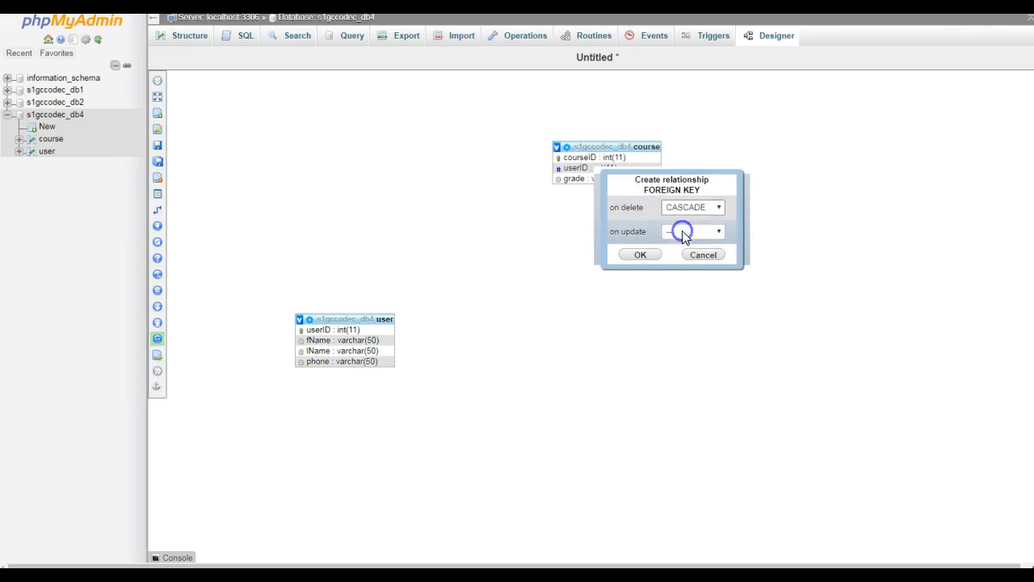
pyautogui.click(671, 232)
pyautogui.click(689, 253)
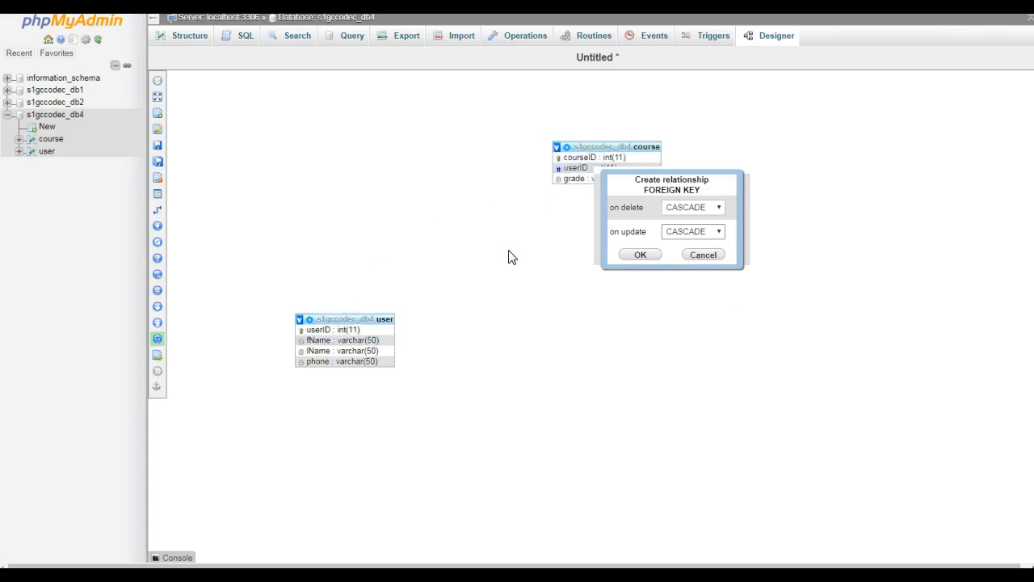
# Create the cascading foreign key relationship and move the user and course tables apart on the designer canvas.
pyautogui.click(639, 255)
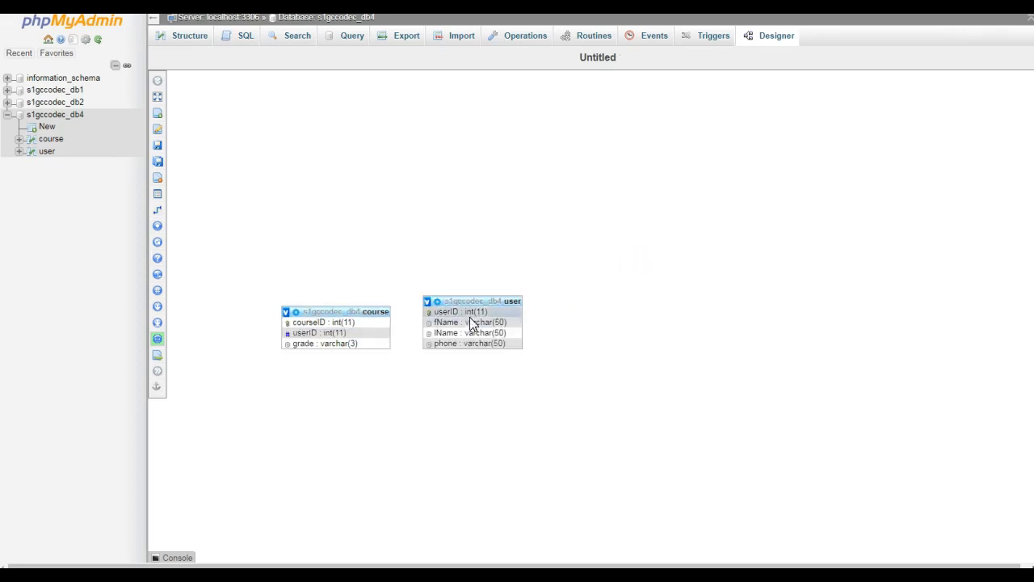
pyautogui.moveTo(472, 301); pyautogui.dragTo(630, 192)
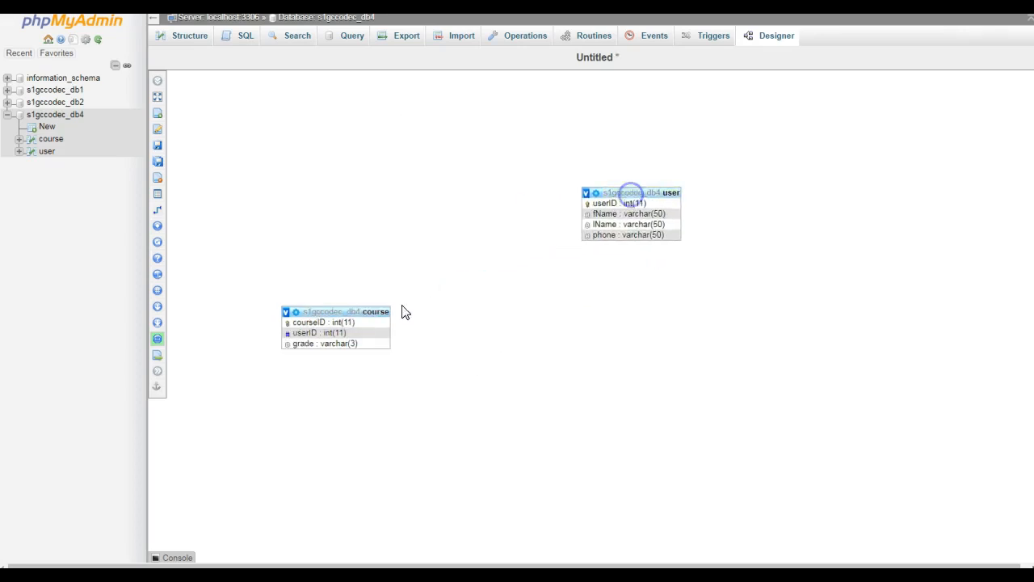
pyautogui.moveTo(363, 311); pyautogui.dragTo(458, 200)
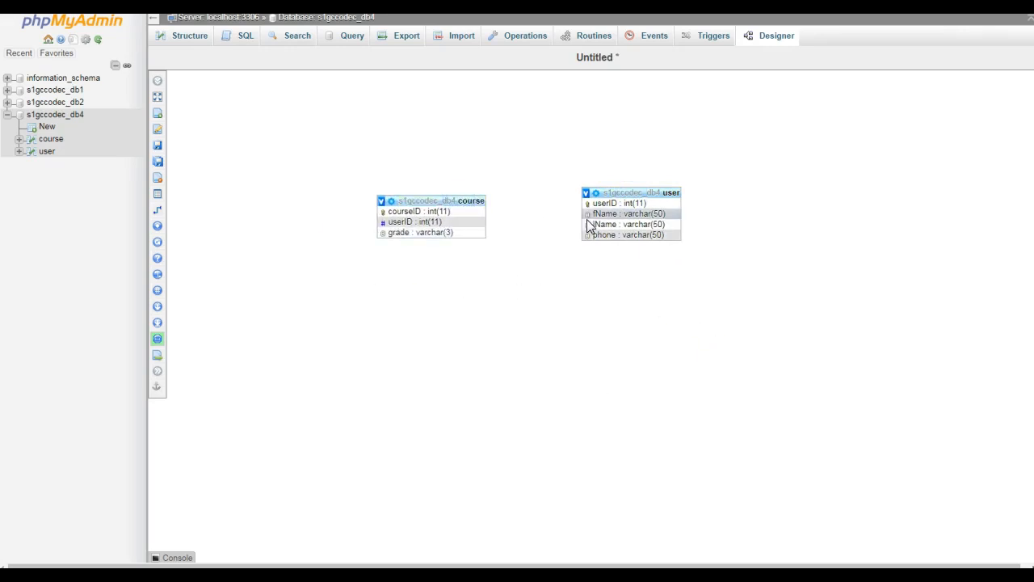
# Reload the database designer and place the user table to the right of the course table, clear of each other.
pyautogui.click(771, 38)
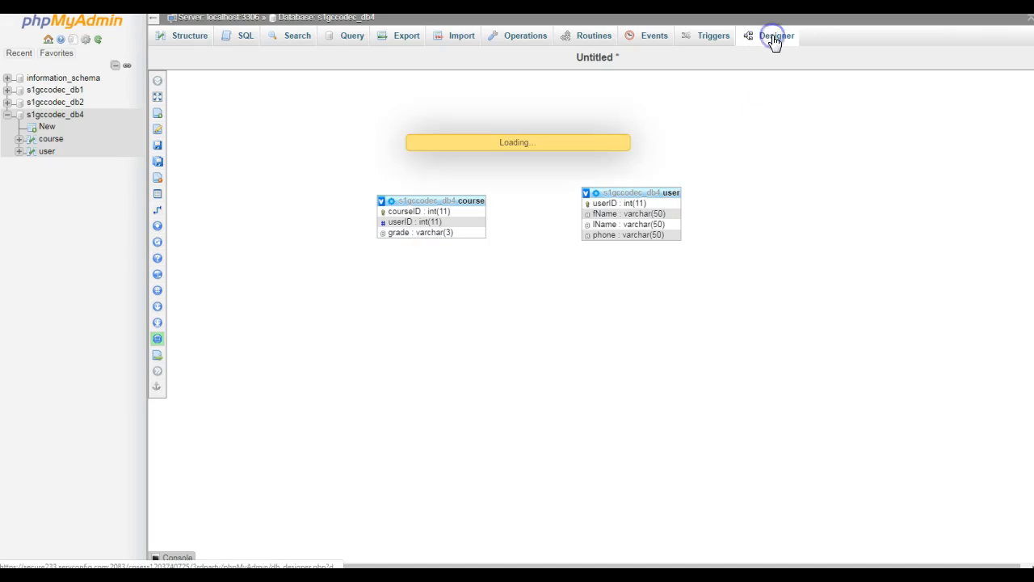
pyautogui.moveTo(275, 201); pyautogui.dragTo(700, 146)
pyautogui.moveTo(277, 296); pyautogui.dragTo(498, 169)
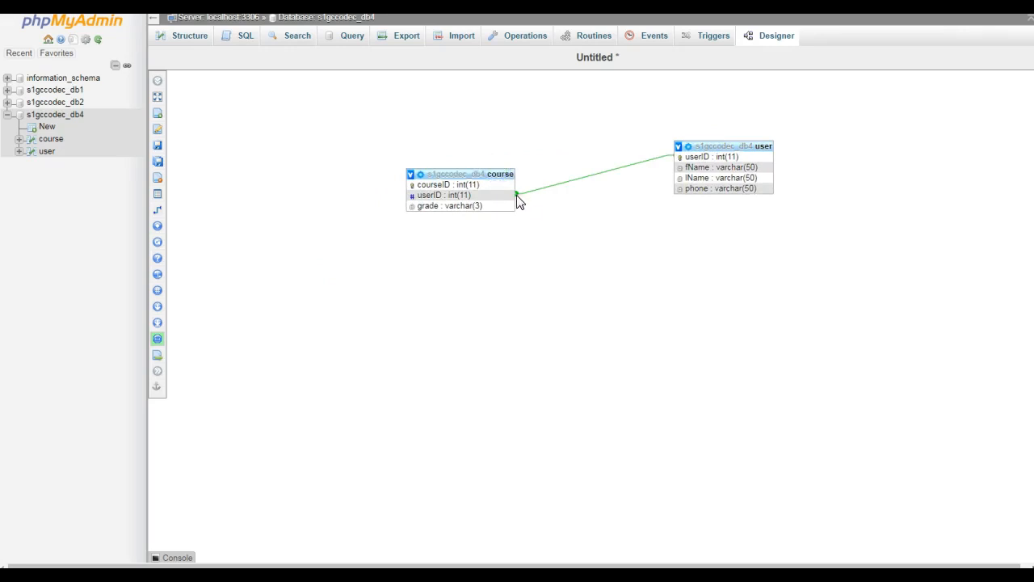
pyautogui.click(514, 195)
pyautogui.click(480, 258)
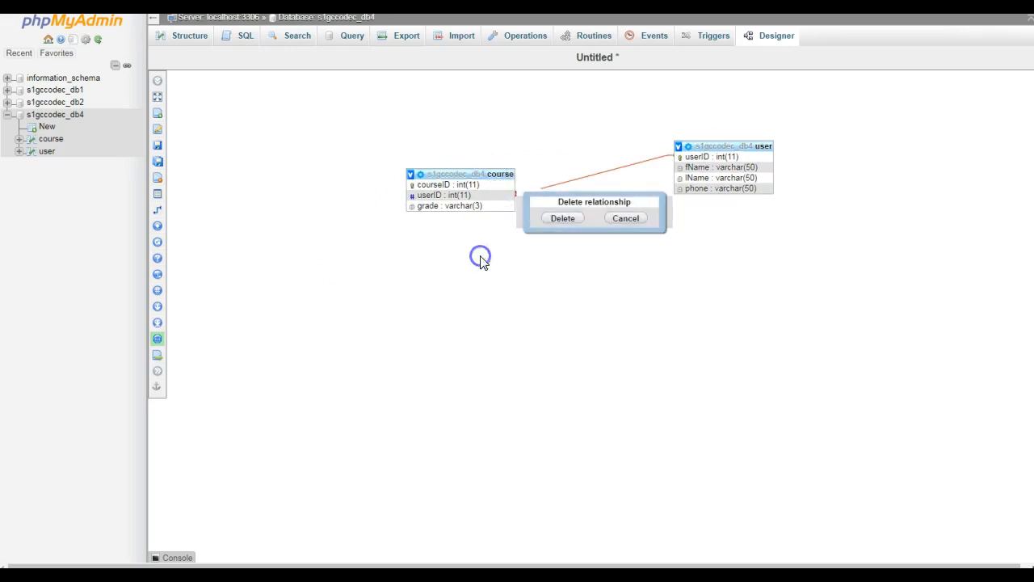
pyautogui.click(629, 219)
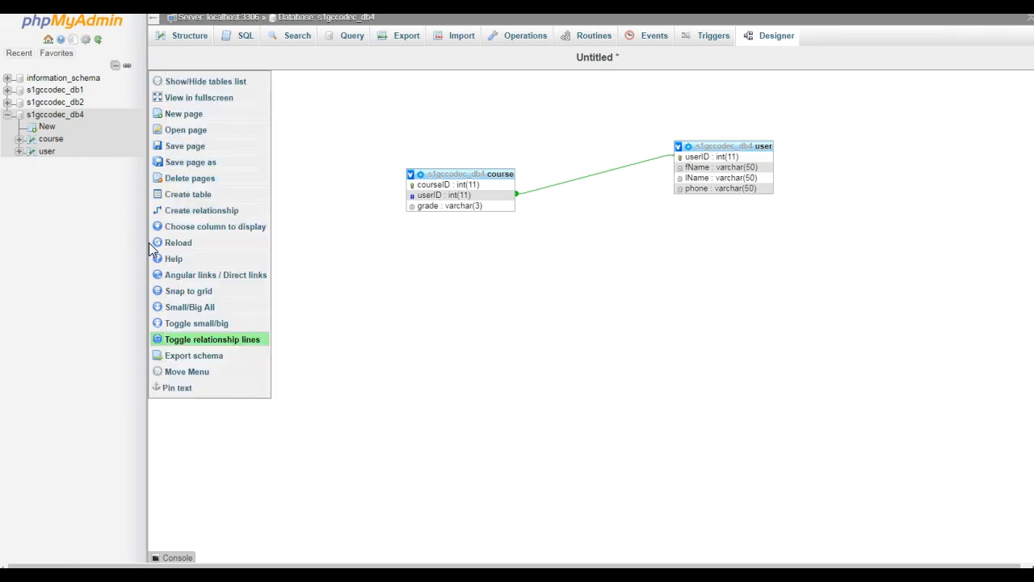
# Insert a row into the user table with the person's first name, last name and phone number, leaving userID blank, and browse the table.
pyautogui.click(47, 153)
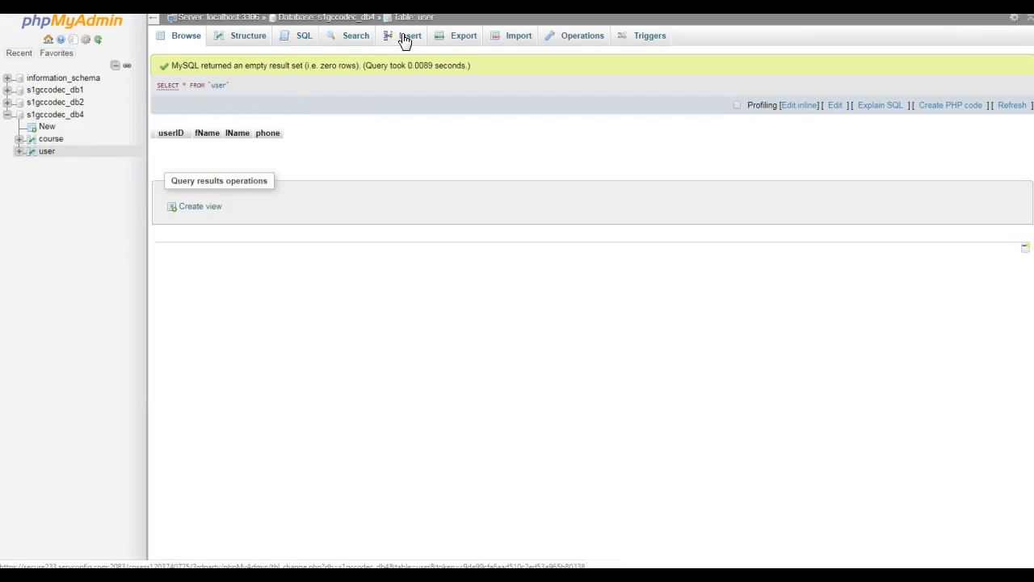
pyautogui.click(405, 37)
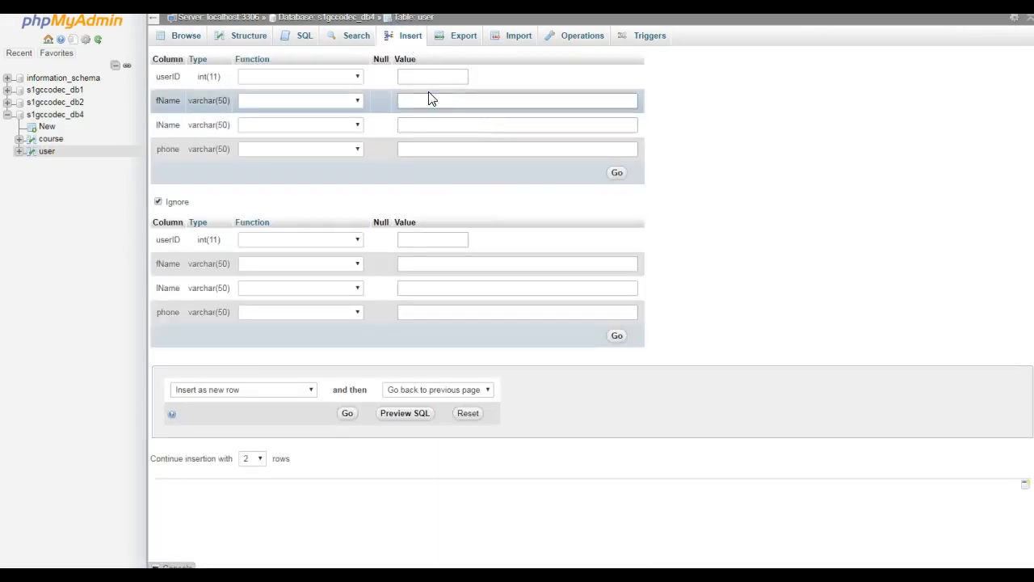
pyautogui.click(407, 76)
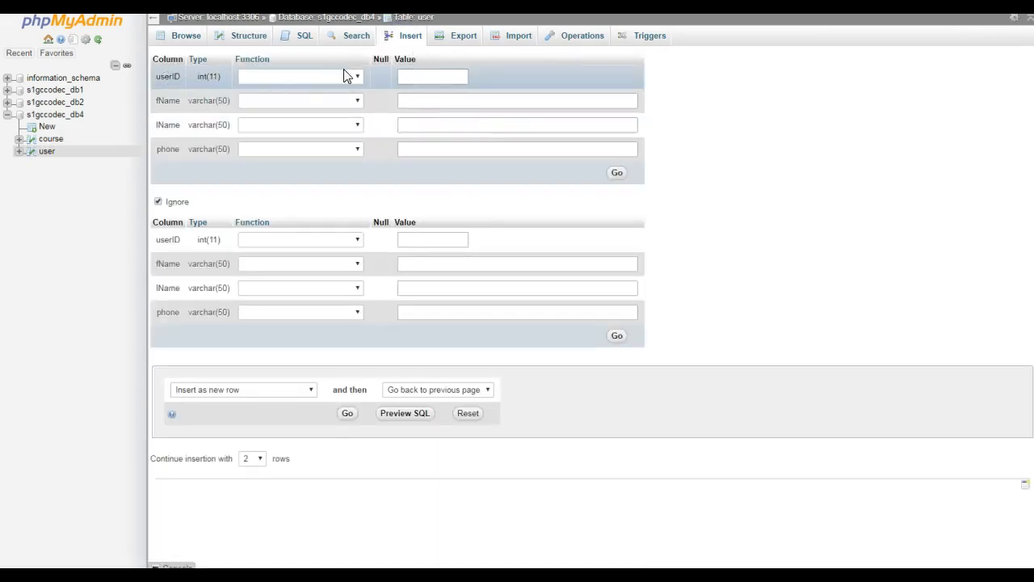
pyautogui.click(420, 100)
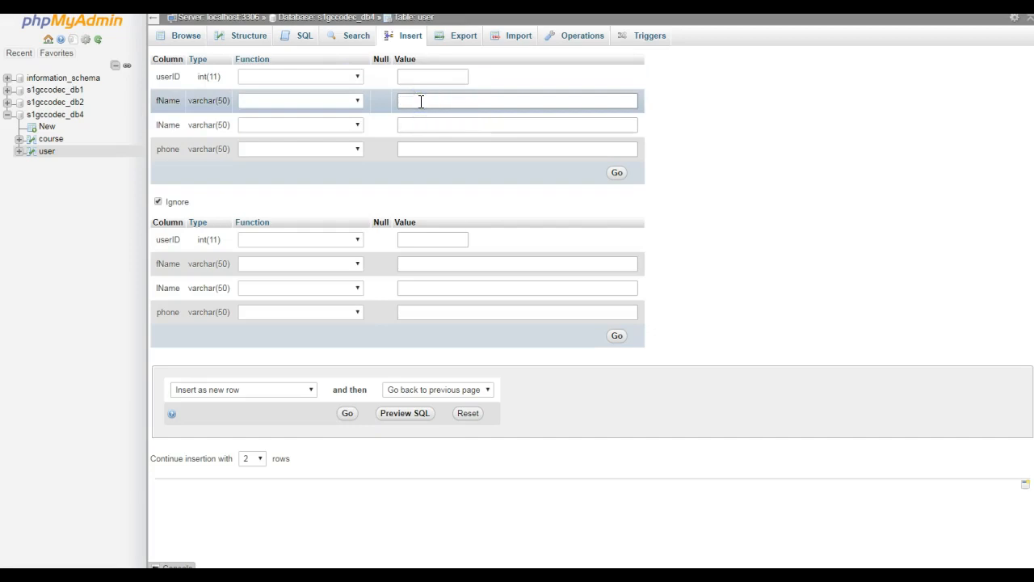
pyautogui.press('Tab')
pyautogui.press('Tab')
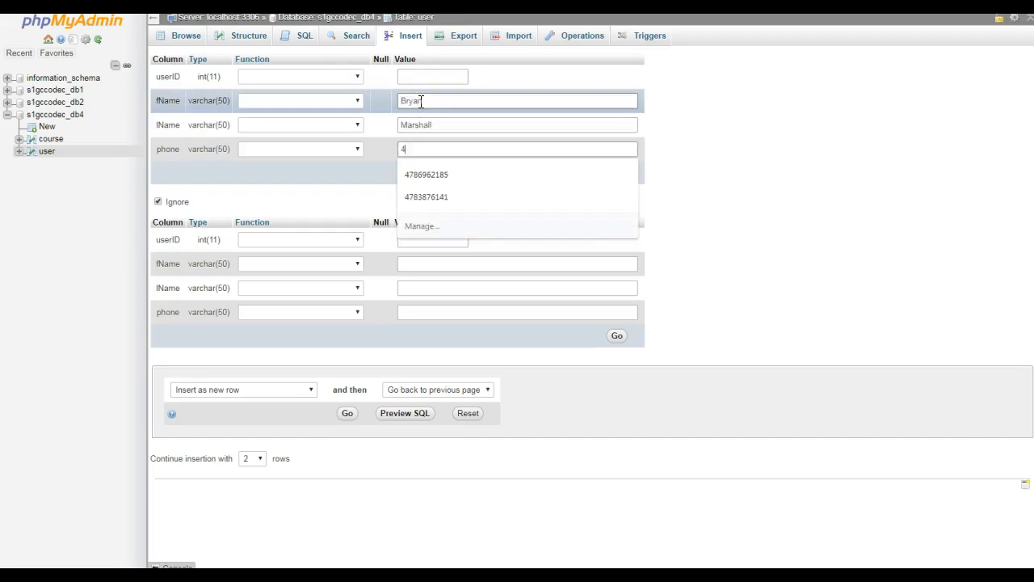
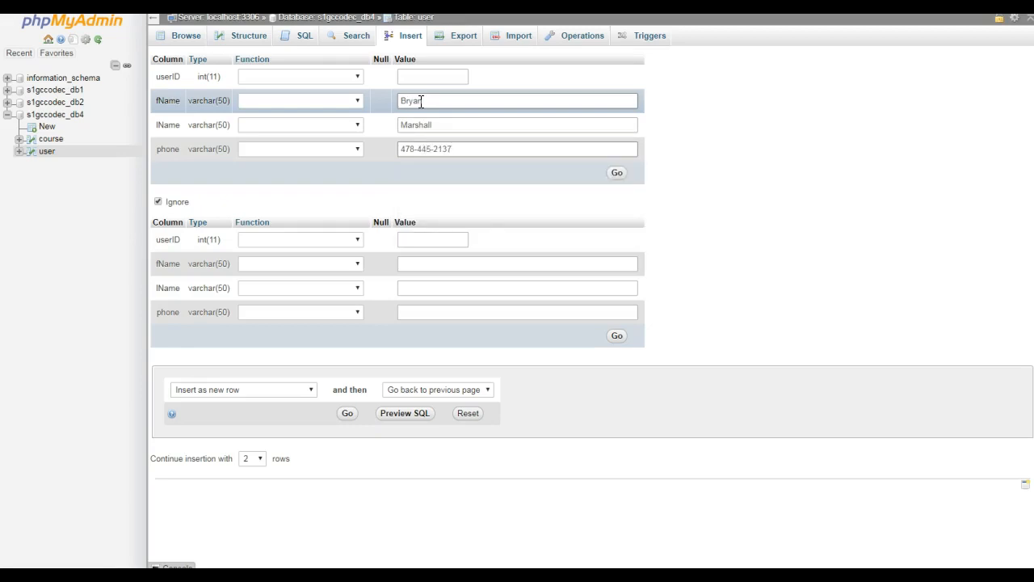
pyautogui.click(615, 172)
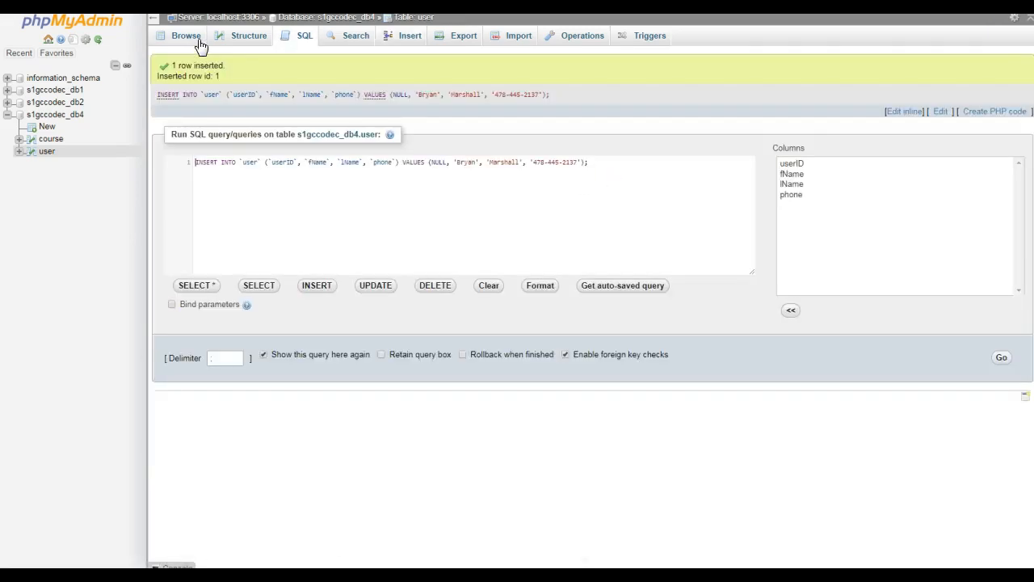
pyautogui.click(200, 46)
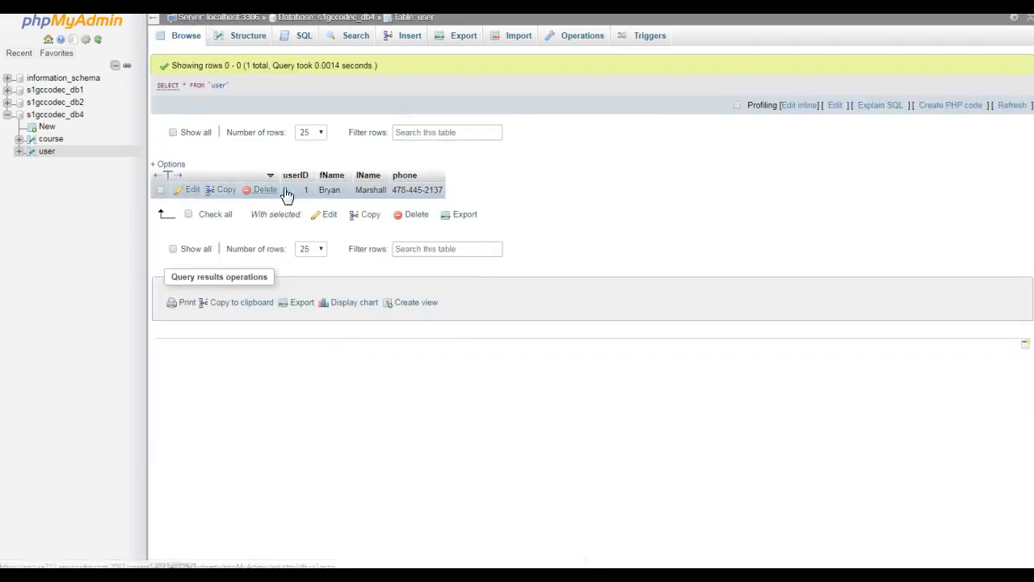
# Insert a row into the course table with userID 1 and grade A, leaving courseID blank, and browse the table.
pyautogui.click(46, 140)
pyautogui.click(404, 37)
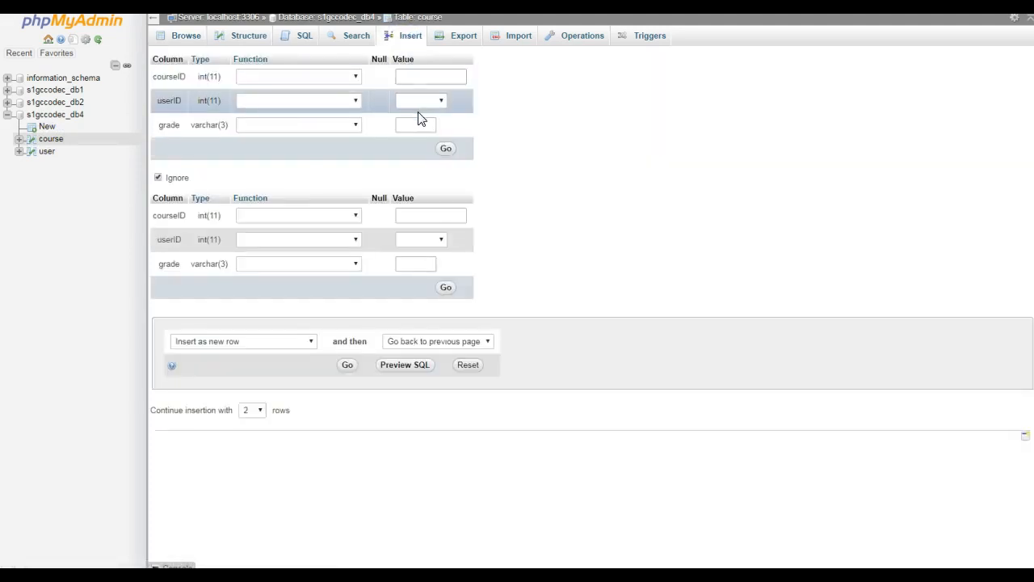
pyautogui.click(419, 101)
pyautogui.click(417, 124)
pyautogui.click(426, 126)
pyautogui.write('A')
pyautogui.click(447, 151)
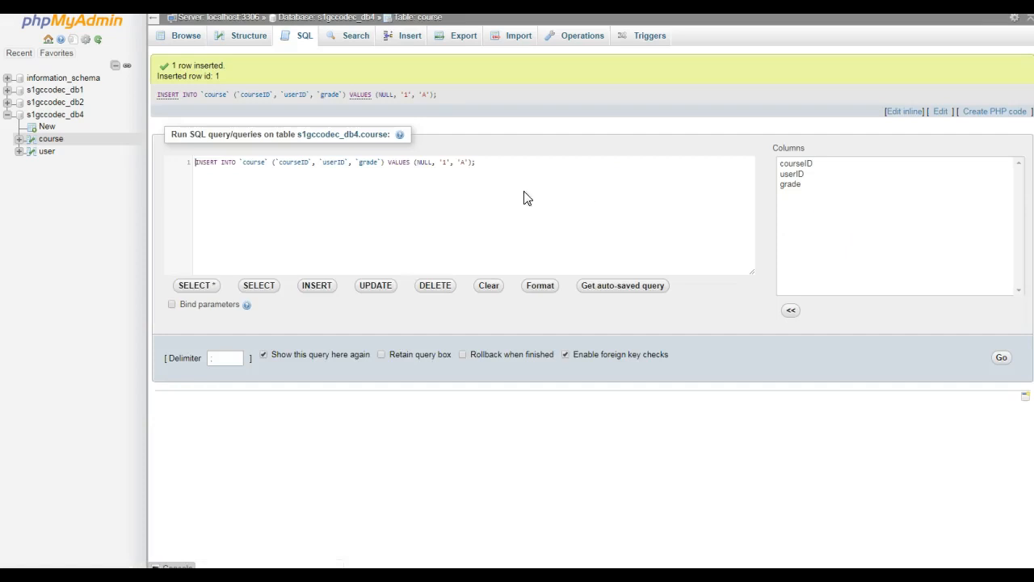
pyautogui.click(187, 38)
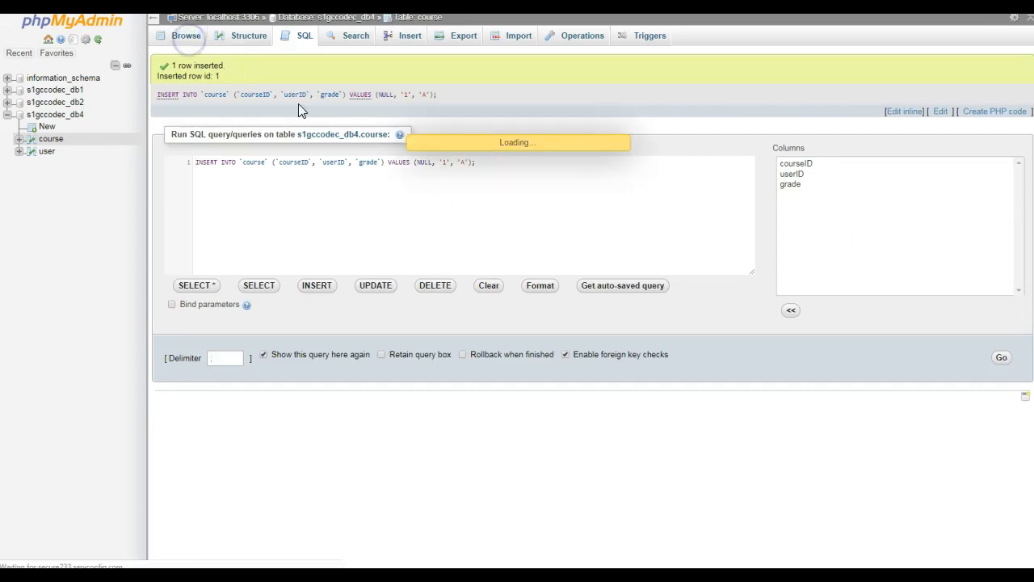